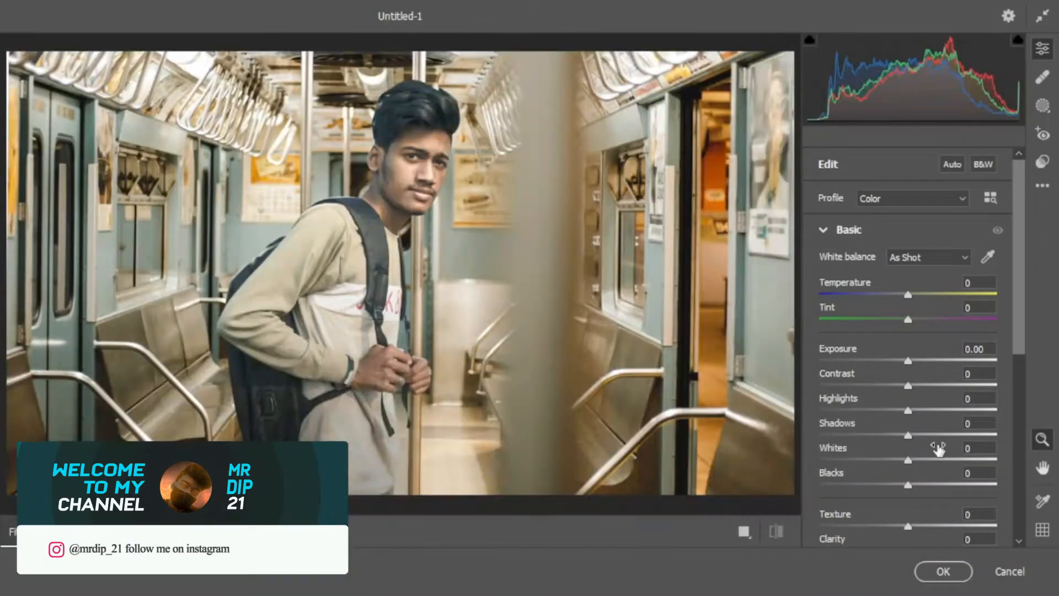
Create a linear gradient mask fading upward from the bottom of the photo and centre it near the hem of the subject's shirt
click(1043, 105)
click(872, 299)
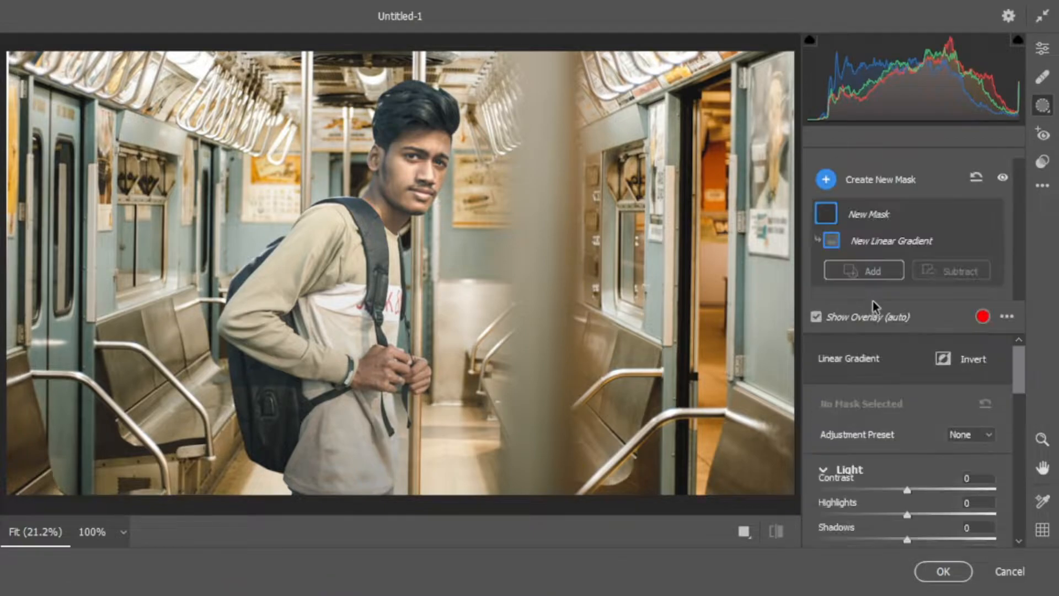
drag(405, 506, 405, 106)
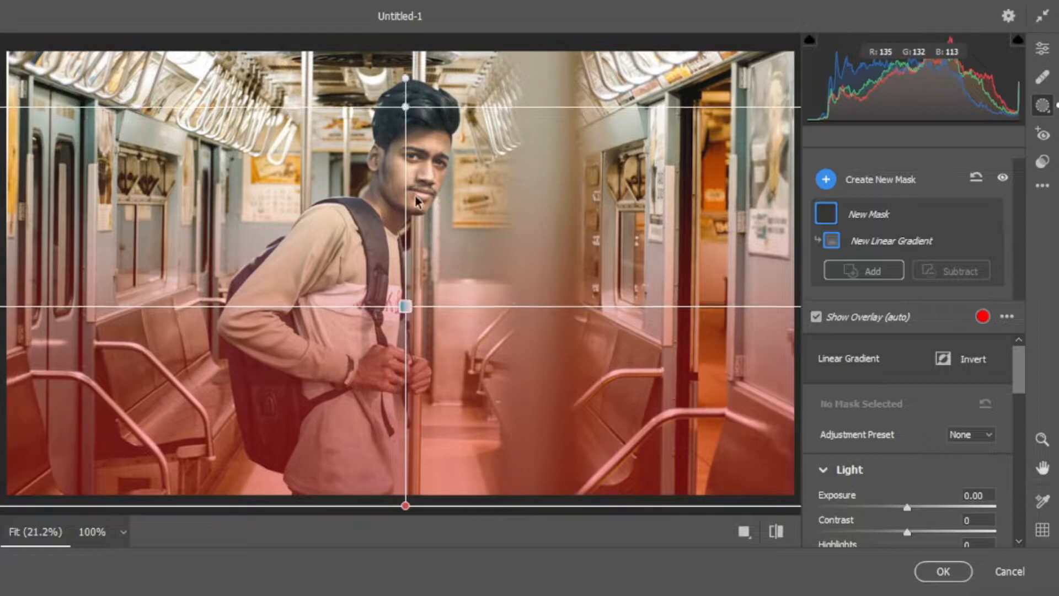
drag(405, 306, 400, 461)
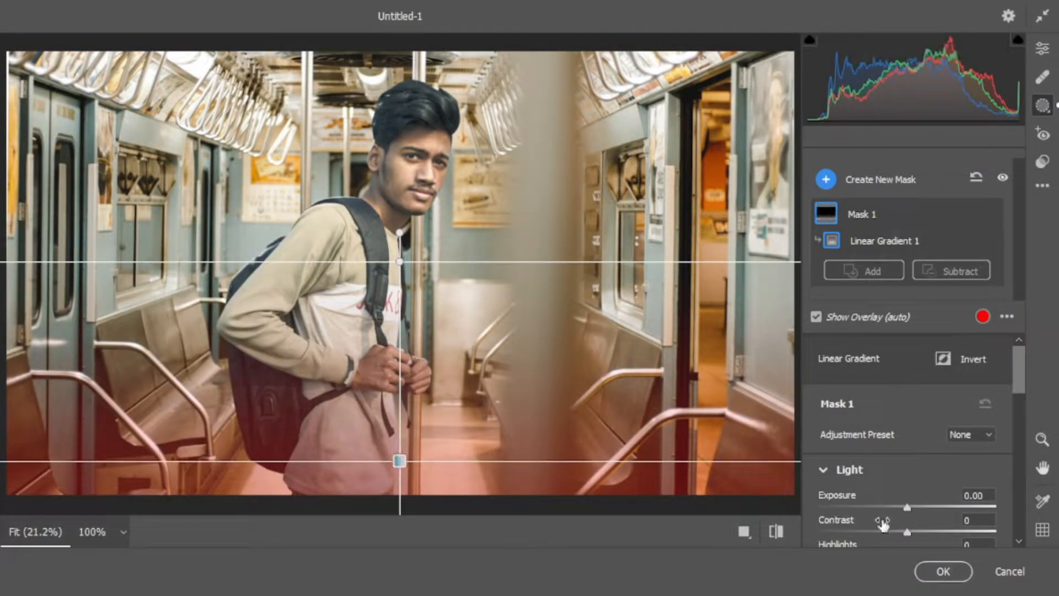
Set the gradient mask's exposure to -2.20, contrast -21, highlights -58 and blacks -26, and nudge the gradient slightly upward
scroll(882, 510, down, 3)
drag(907, 413, 861, 438)
drag(907, 388, 857, 399)
scroll(903, 444, down, 3)
drag(908, 435, 884, 437)
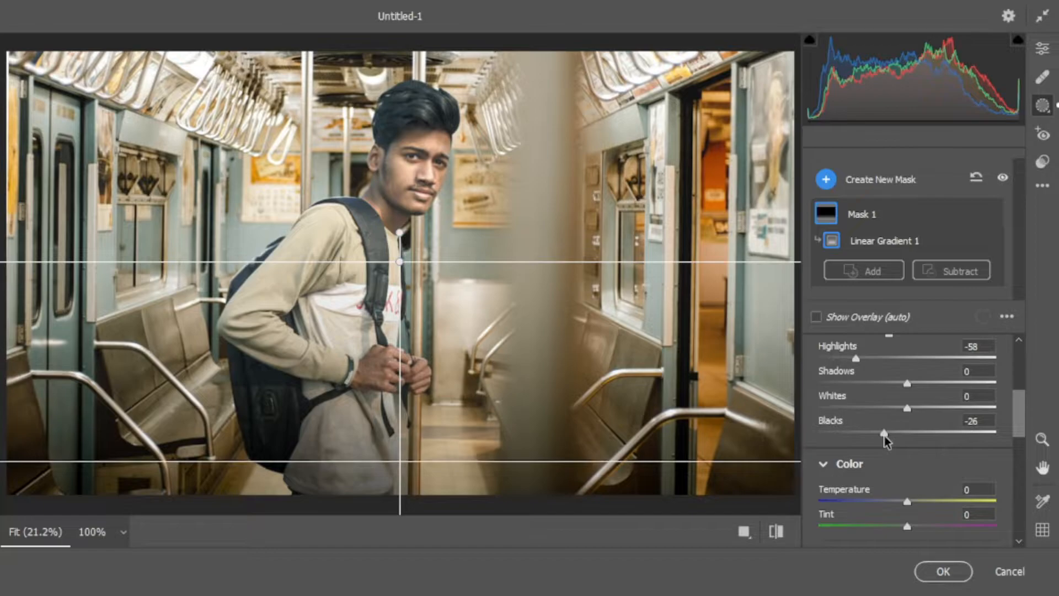
mouse_move(399, 460)
mouse_down()
mouse_move(399, 422)
mouse_move(401, 459)
mouse_up()
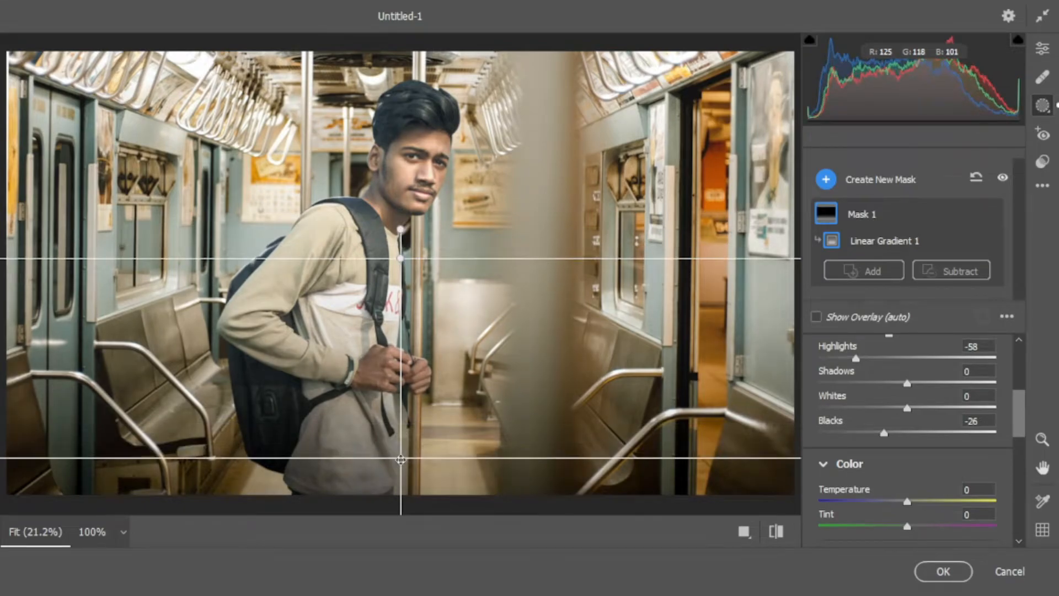
Lower the gradient mask's saturation slightly and fine-tune its light tones
scroll(834, 475, down, 1)
scroll(903, 485, down, 2)
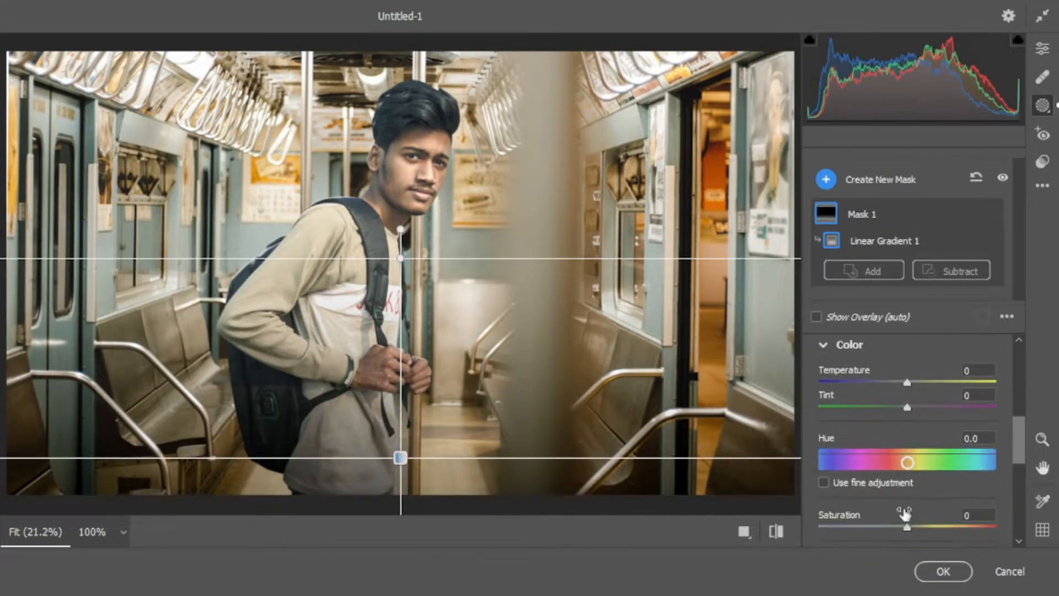
drag(906, 529, 888, 529)
scroll(889, 508, up, 3)
scroll(890, 473, up, 1)
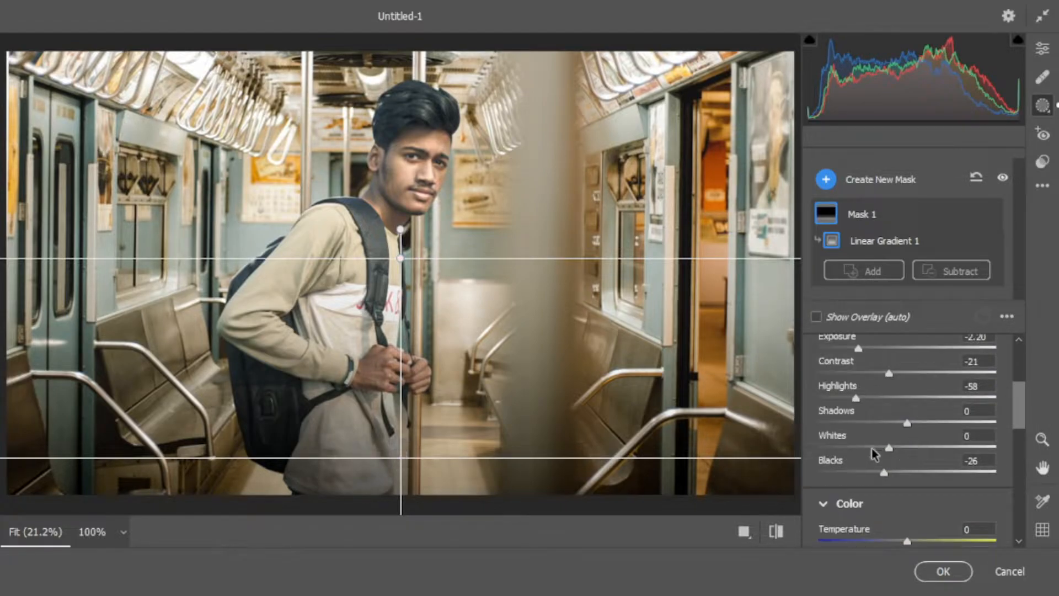
drag(881, 448, 887, 422)
scroll(913, 450, up, 1)
scroll(912, 450, up, 3)
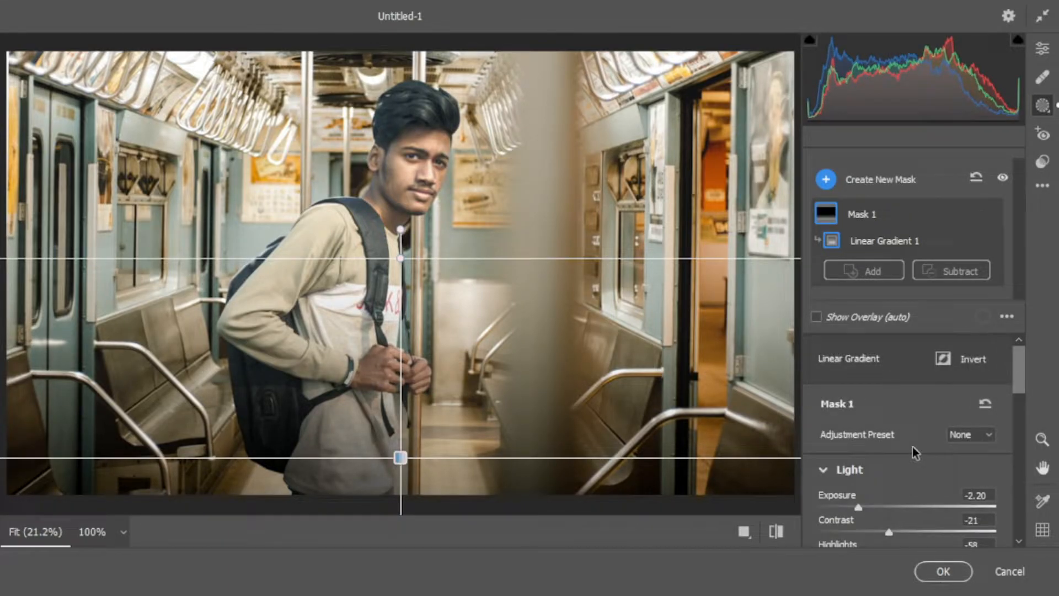
Return to the global Basic adjustments and set exposure to -0.70, contrast to -4, shadows to +35 and highlights to -37
click(1043, 49)
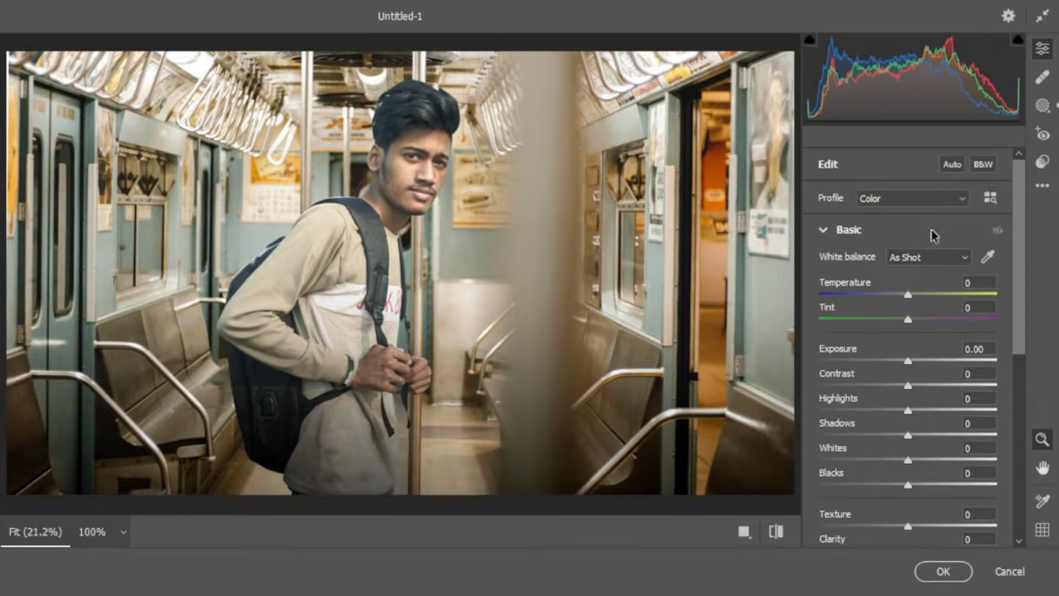
scroll(903, 357, down, 1)
scroll(904, 356, down, 1)
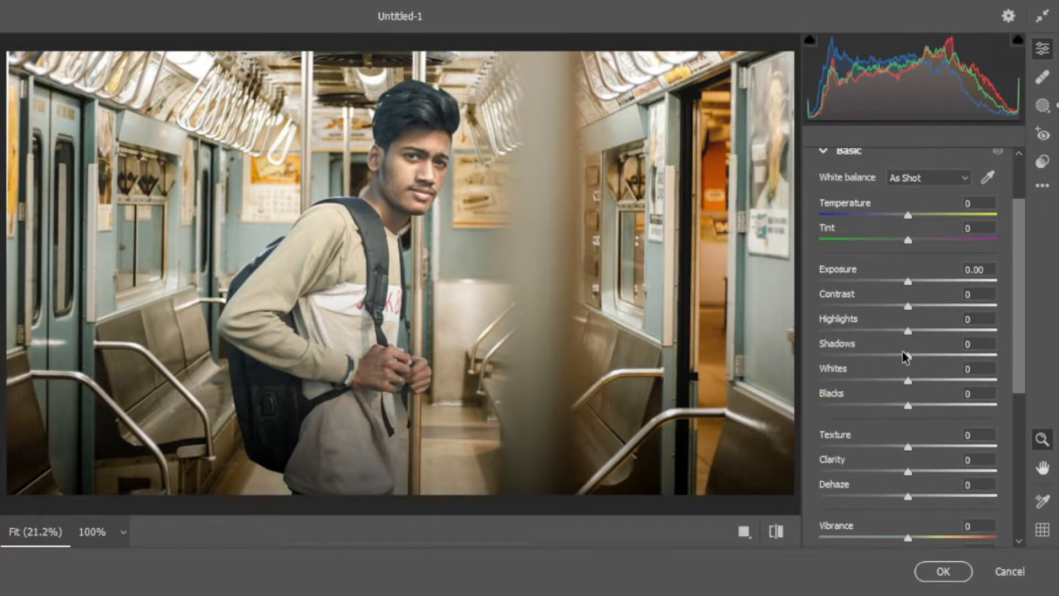
drag(909, 282, 896, 281)
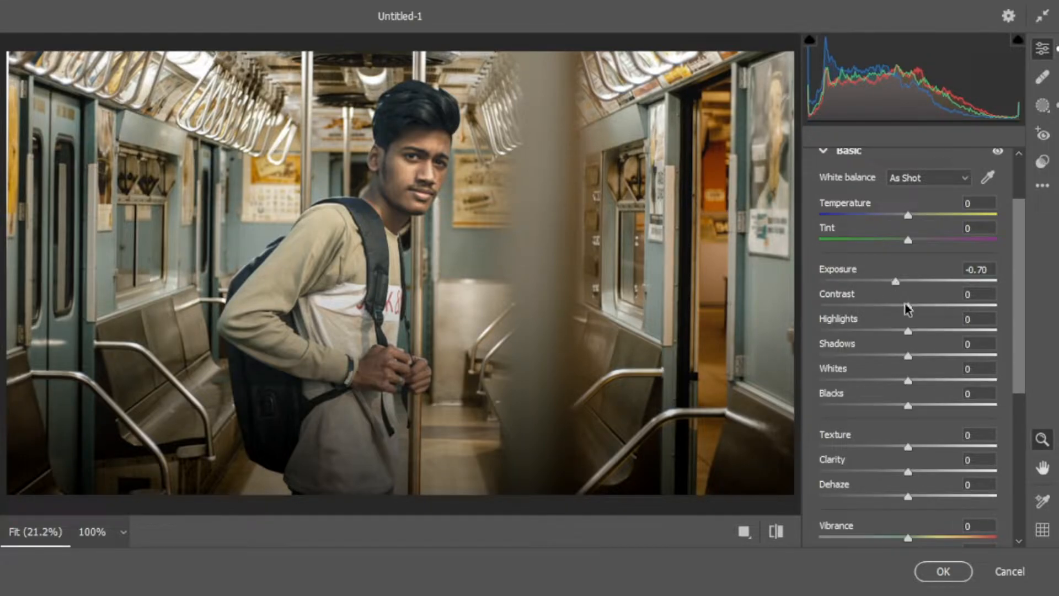
mouse_move(908, 306)
mouse_down()
mouse_move(885, 311)
mouse_move(926, 309)
mouse_move(907, 305)
mouse_up()
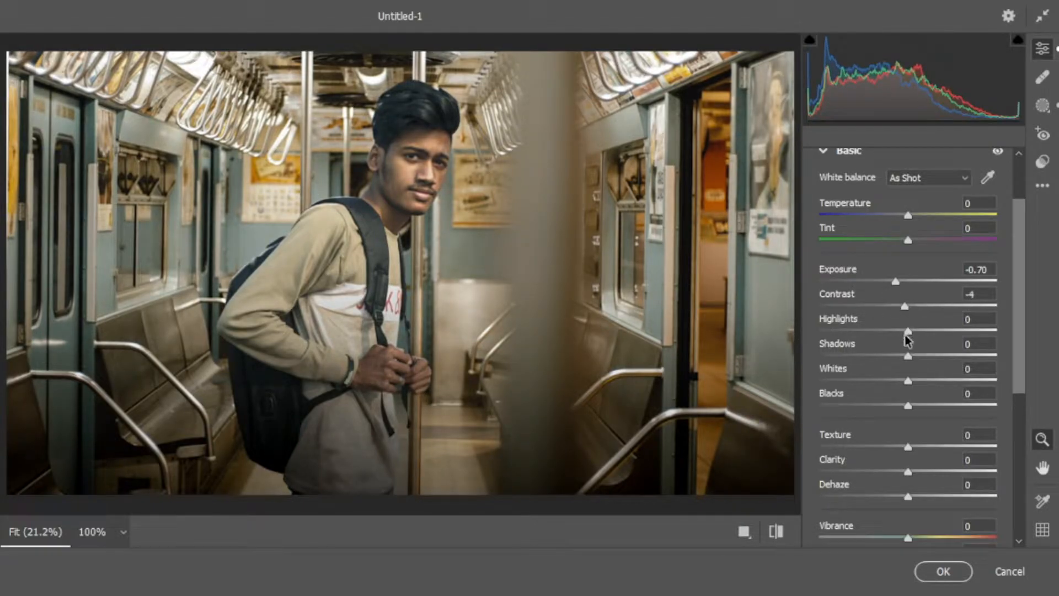
drag(910, 355, 942, 358)
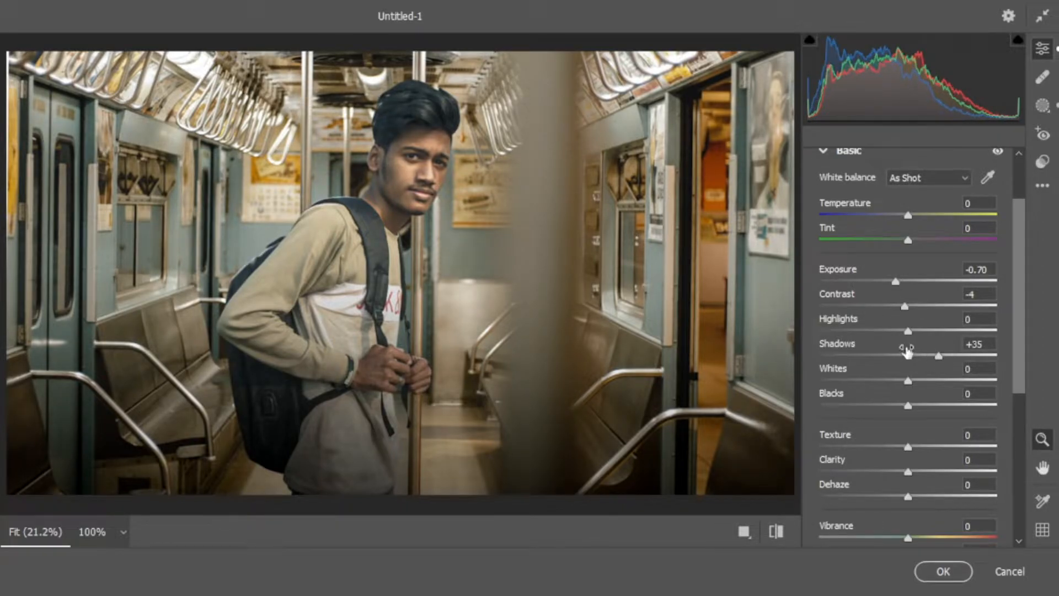
drag(906, 332, 876, 335)
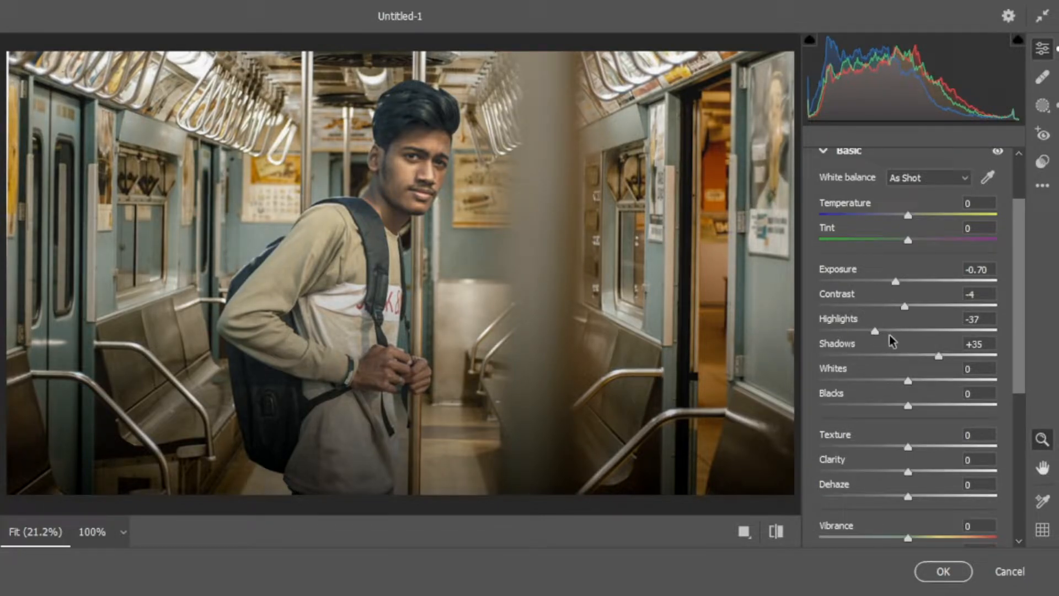
Set the photo's blacks to -7, texture to +21 and clarity to +22
scroll(926, 387, down, 1)
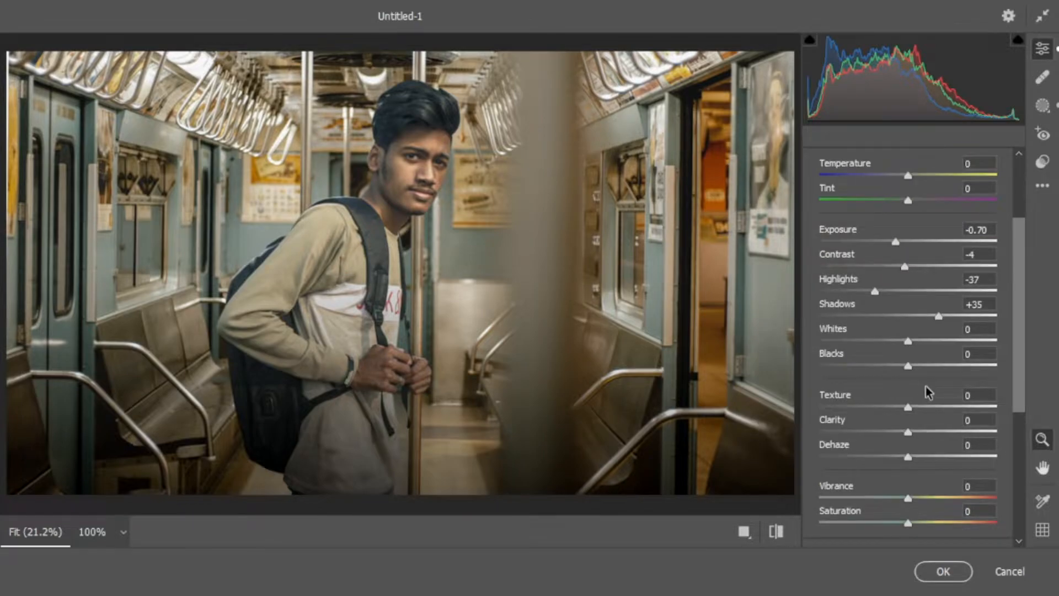
mouse_move(909, 368)
mouse_down()
mouse_move(888, 366)
mouse_move(905, 369)
mouse_up()
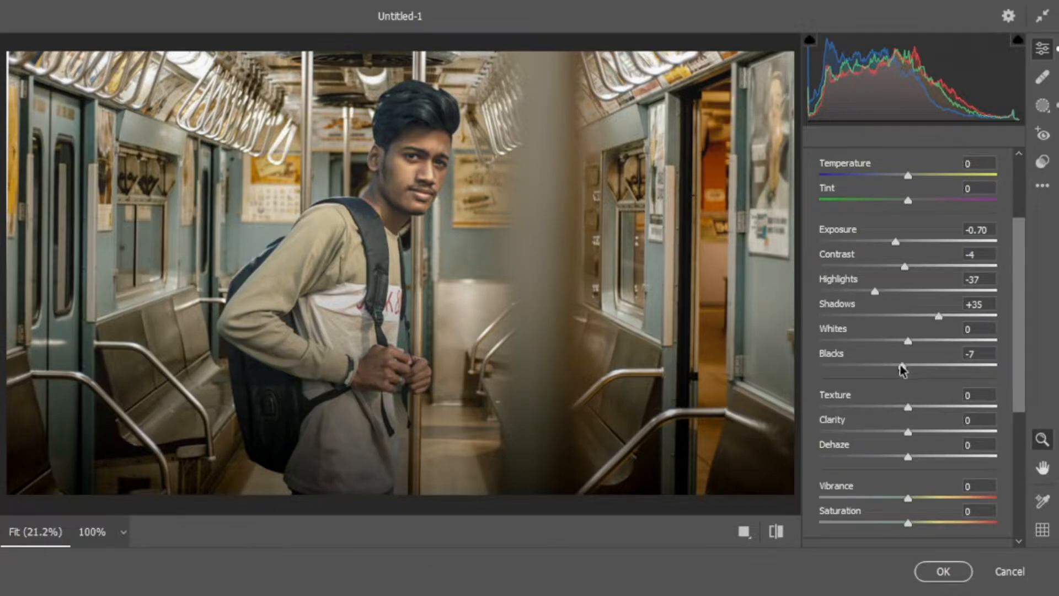
scroll(901, 370, down, 1)
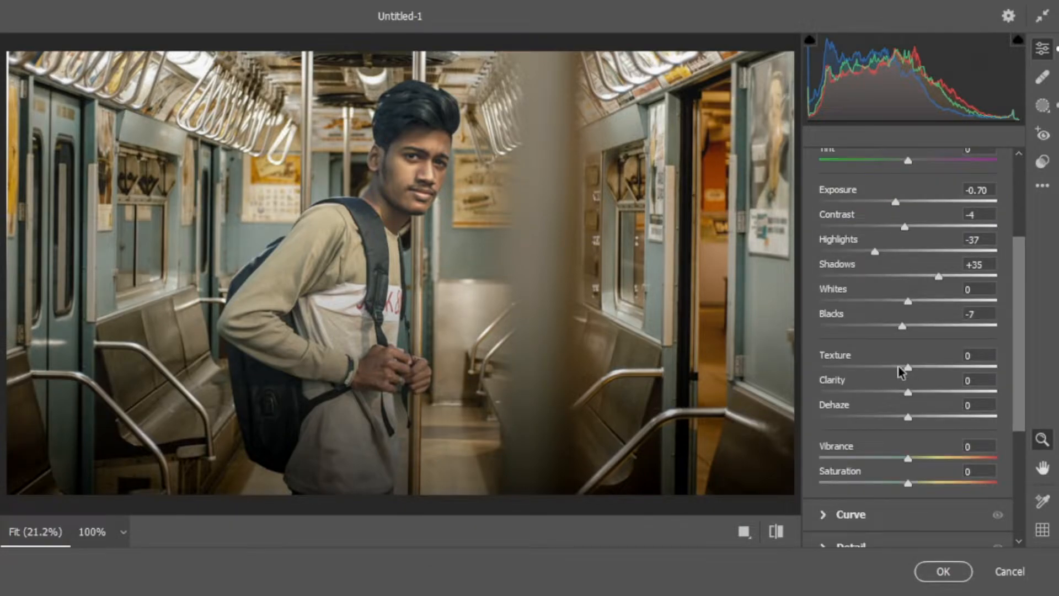
scroll(898, 366, down, 1)
drag(914, 329, 927, 352)
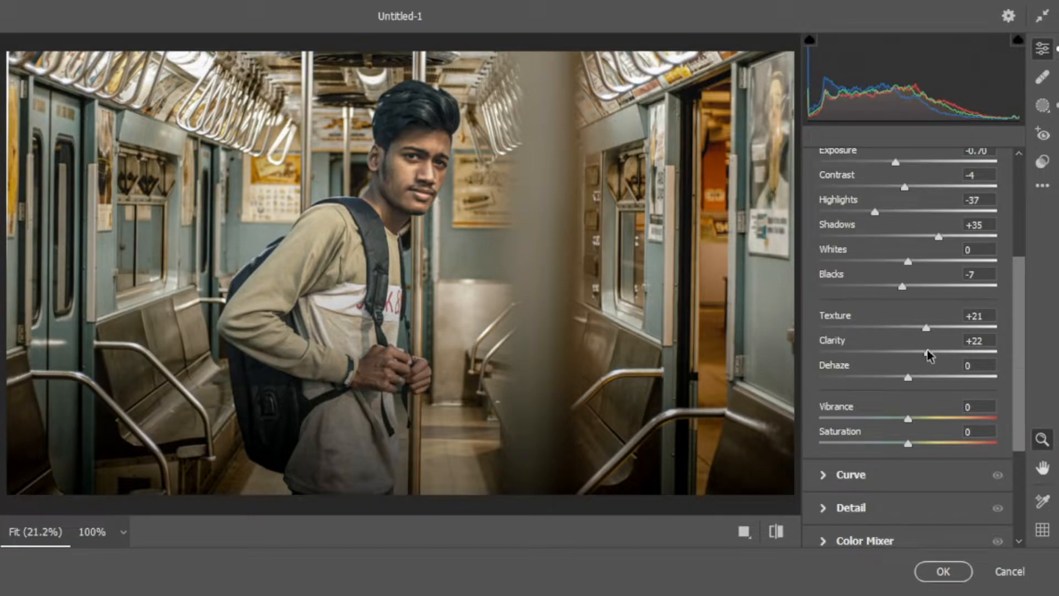
Open the Curve adjustments
scroll(914, 348, down, 3)
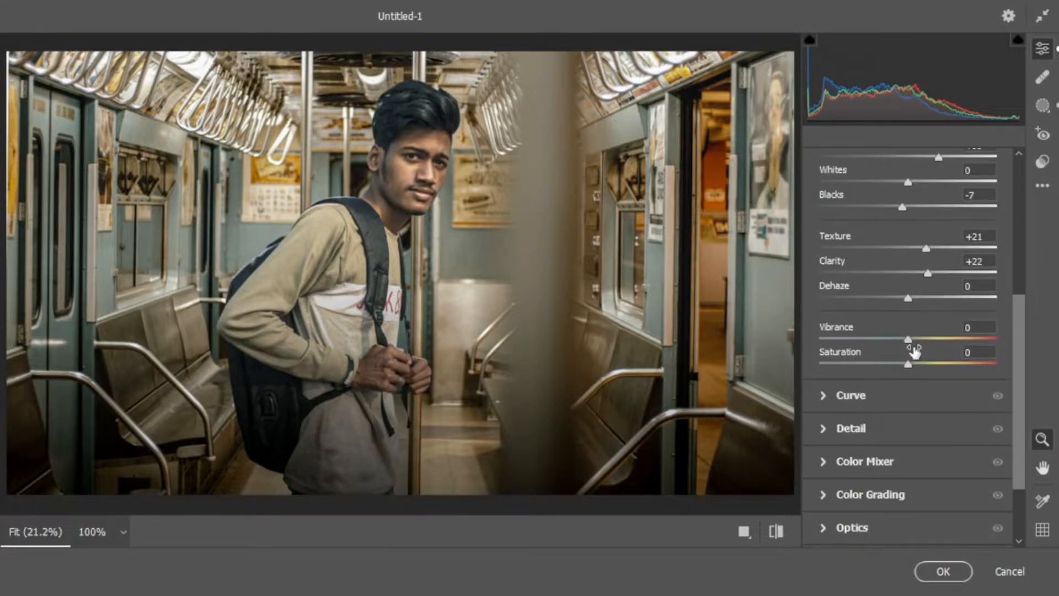
scroll(866, 374, down, 2)
click(827, 359)
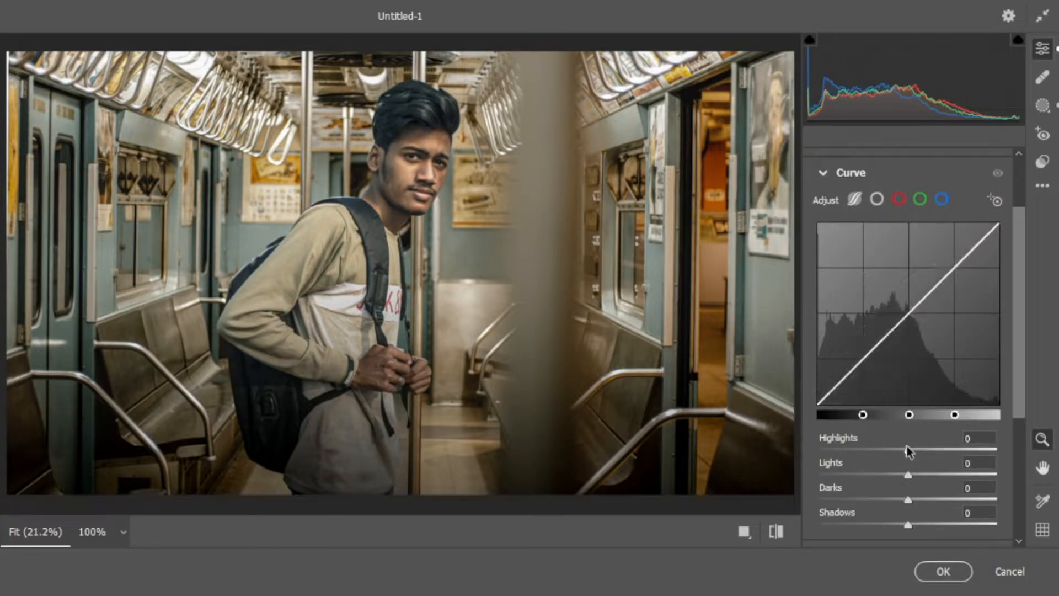
click(876, 200)
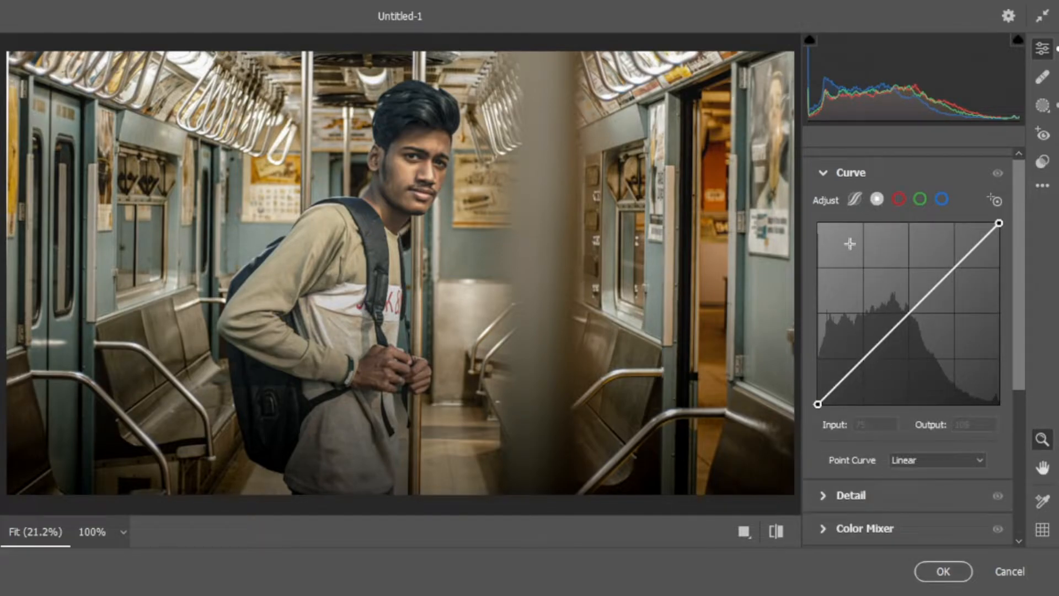
click(854, 200)
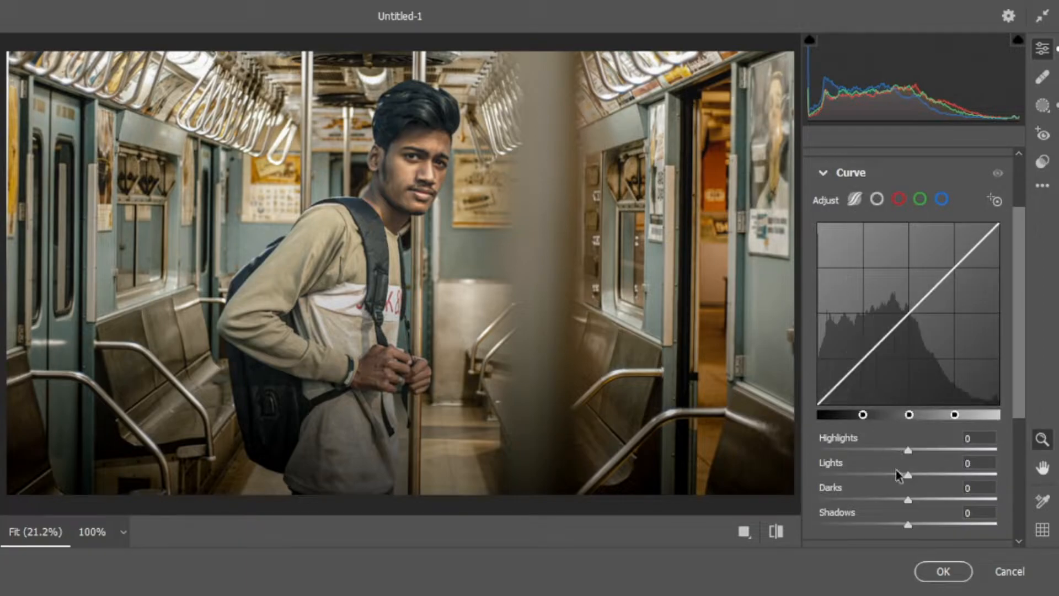
drag(909, 451, 958, 438)
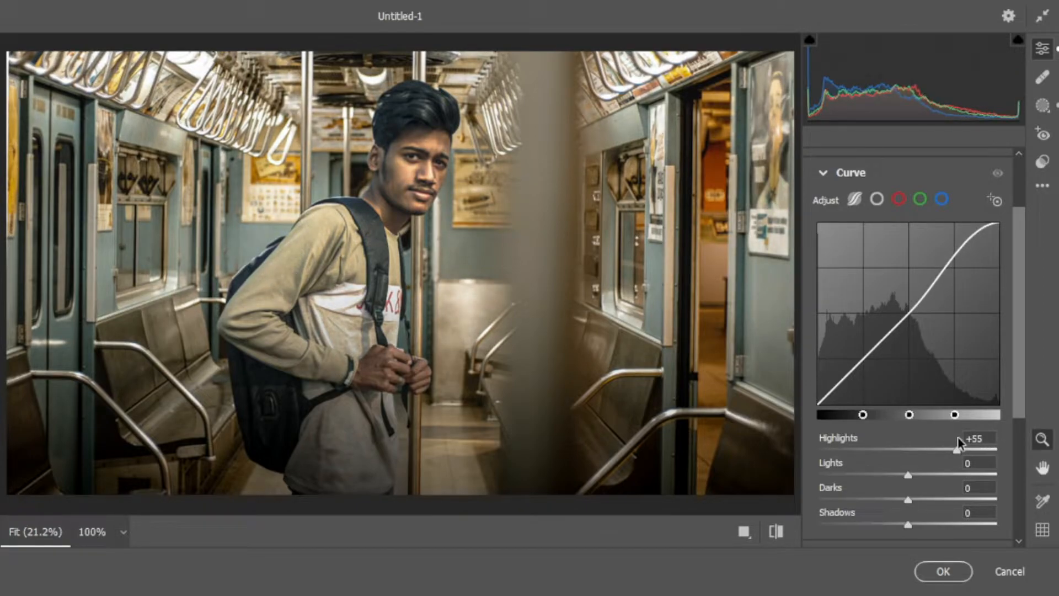
drag(958, 438, 908, 452)
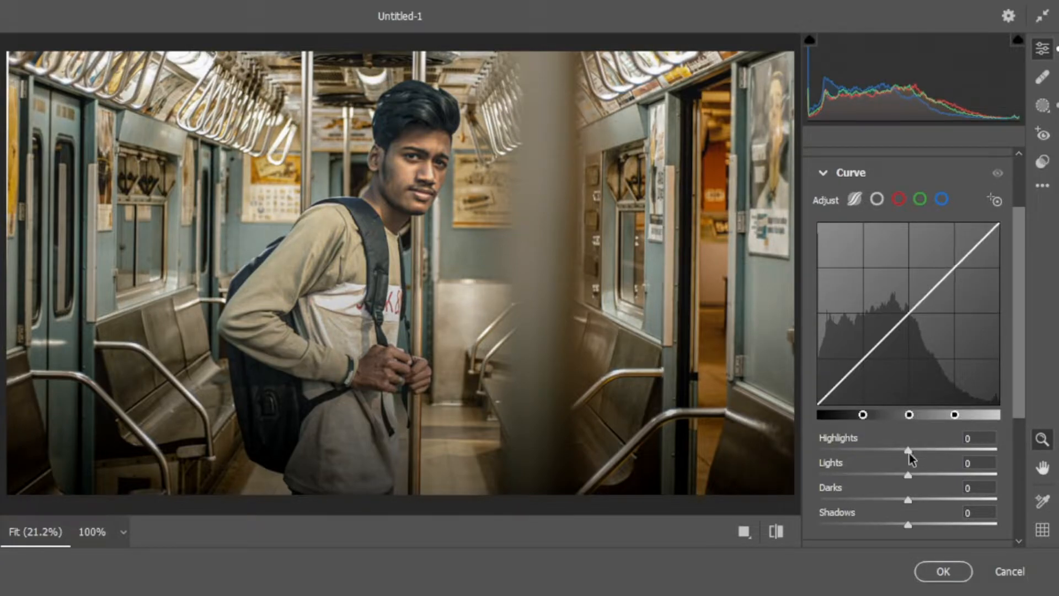
Set the parametric curve's lights to +30 and shadows to +3
drag(909, 475, 941, 469)
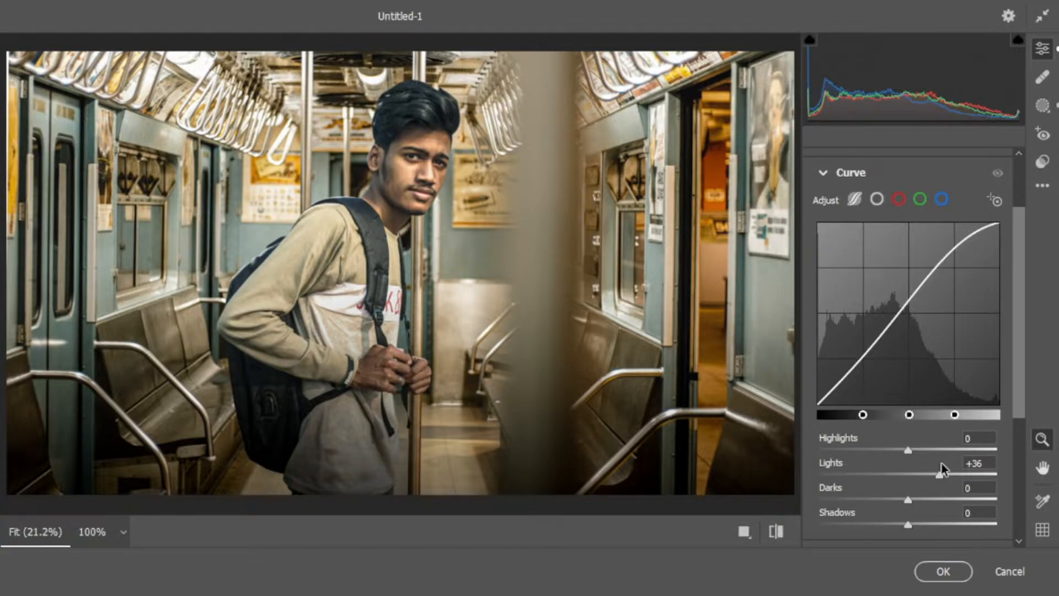
drag(942, 469, 938, 470)
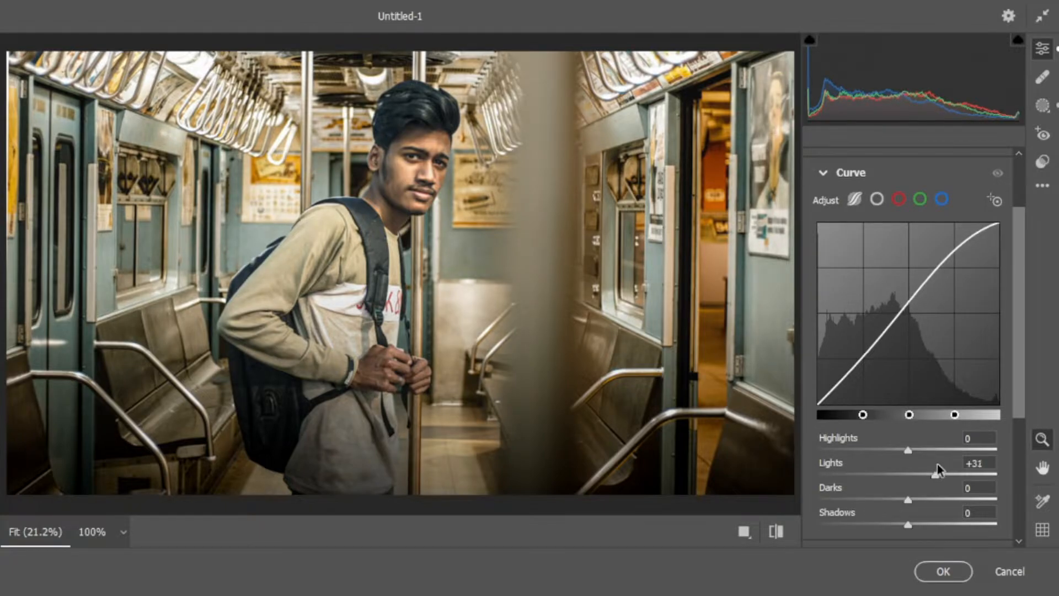
drag(937, 470, 913, 527)
In the Color Mixer, set the aqua saturation to +53 and luminance to -53
scroll(847, 423, down, 1)
scroll(845, 422, down, 1)
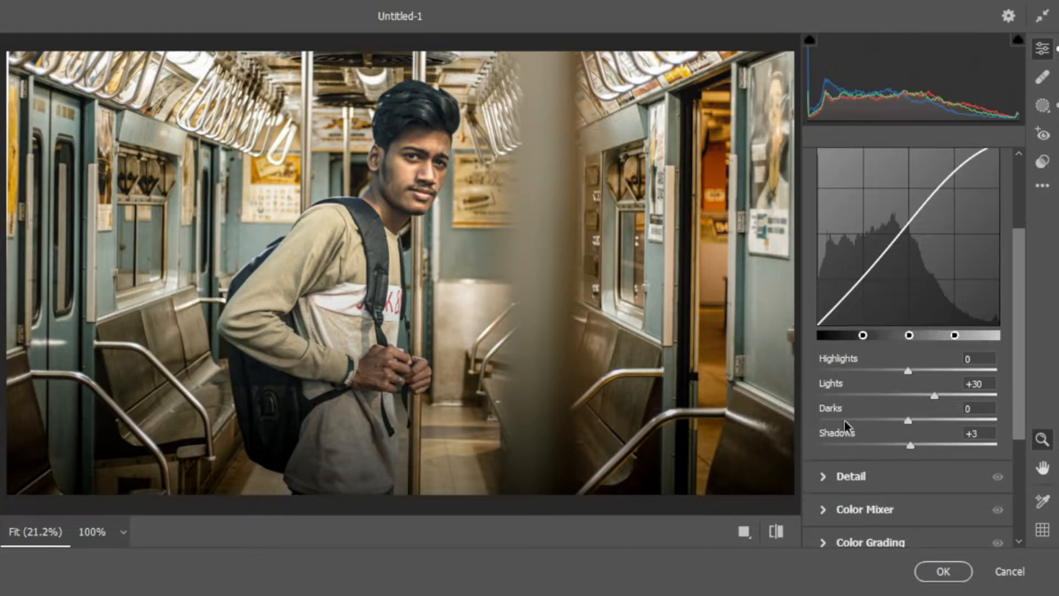
scroll(845, 423, down, 1)
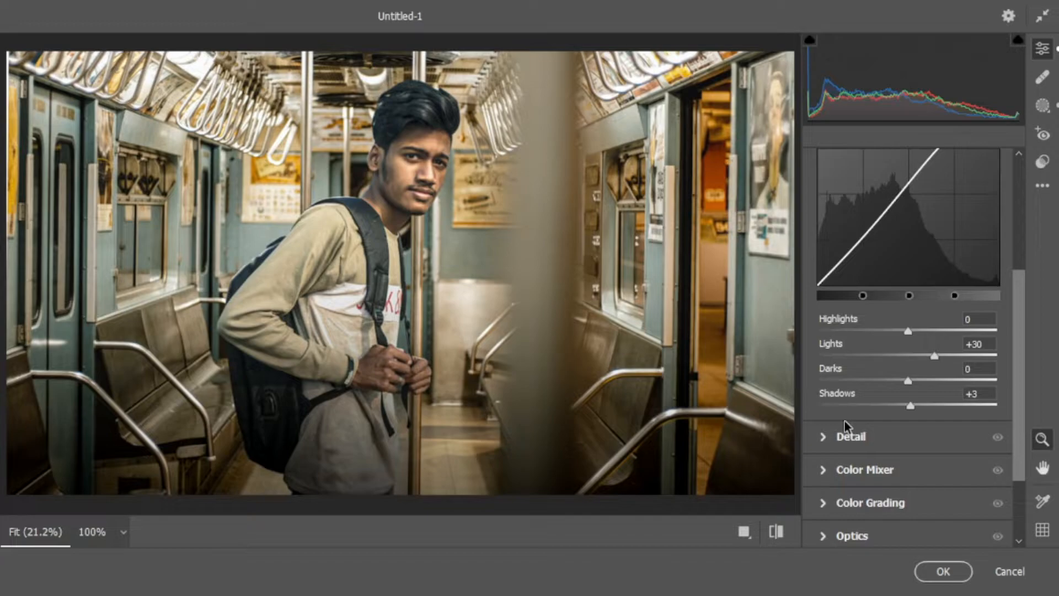
scroll(845, 422, down, 1)
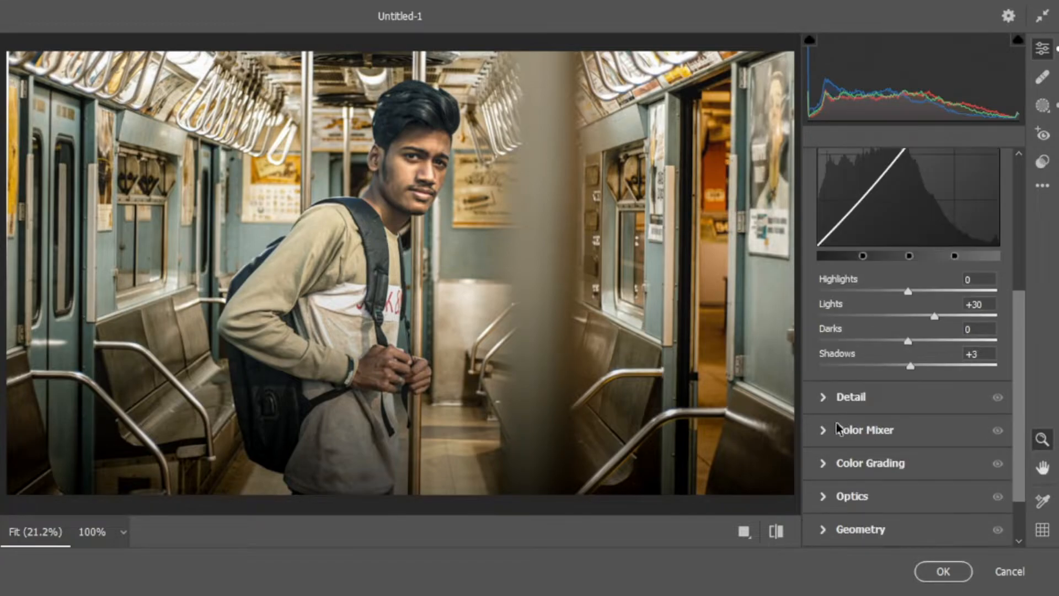
click(826, 431)
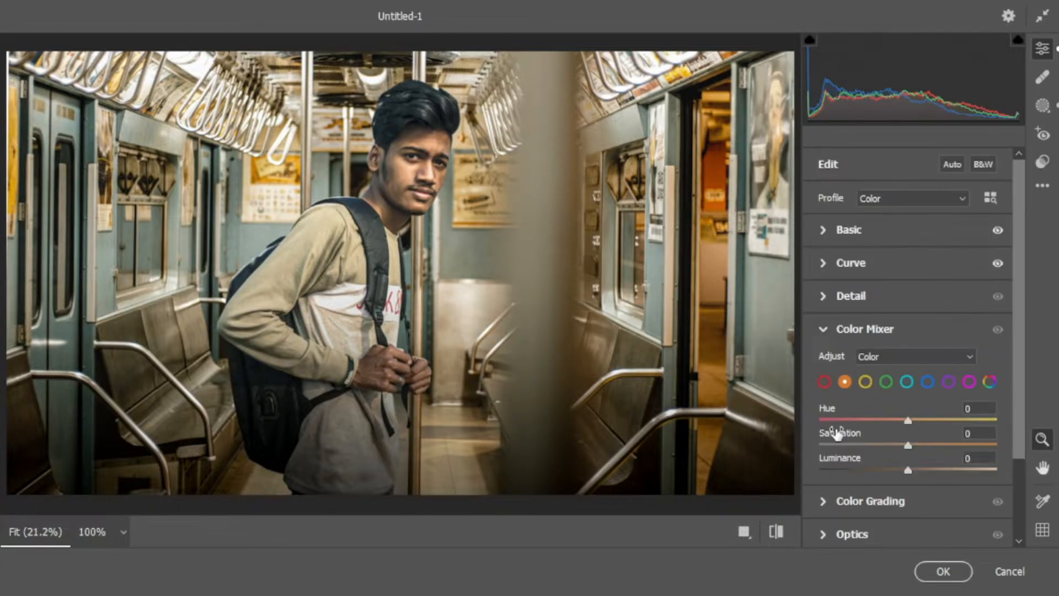
click(906, 383)
drag(908, 469, 957, 442)
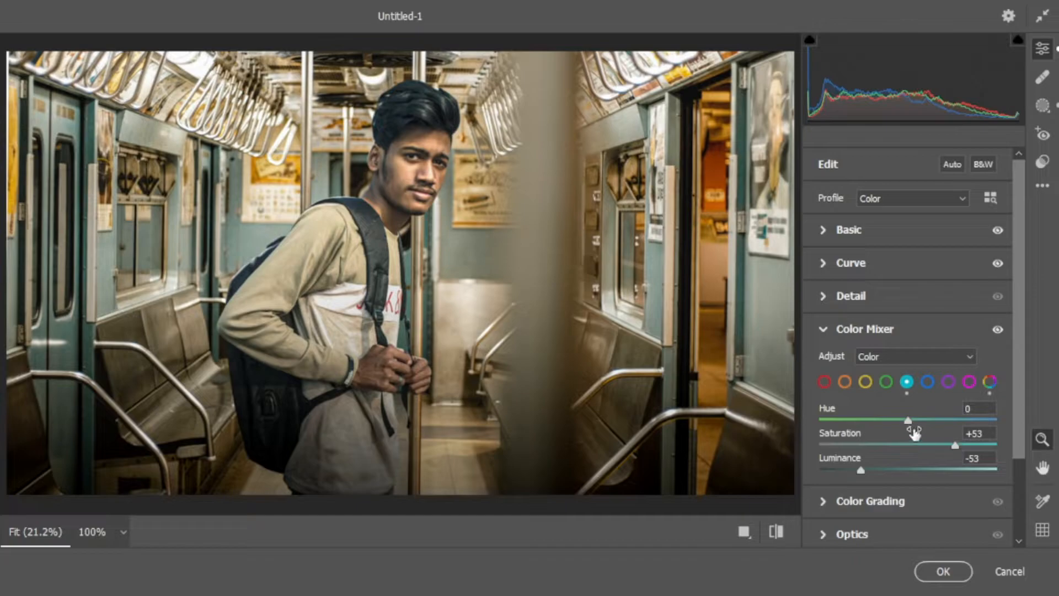
Set the Color Mixer's blue hue to -59, saturation to +56 and luminance to -37
click(927, 381)
drag(908, 470, 962, 445)
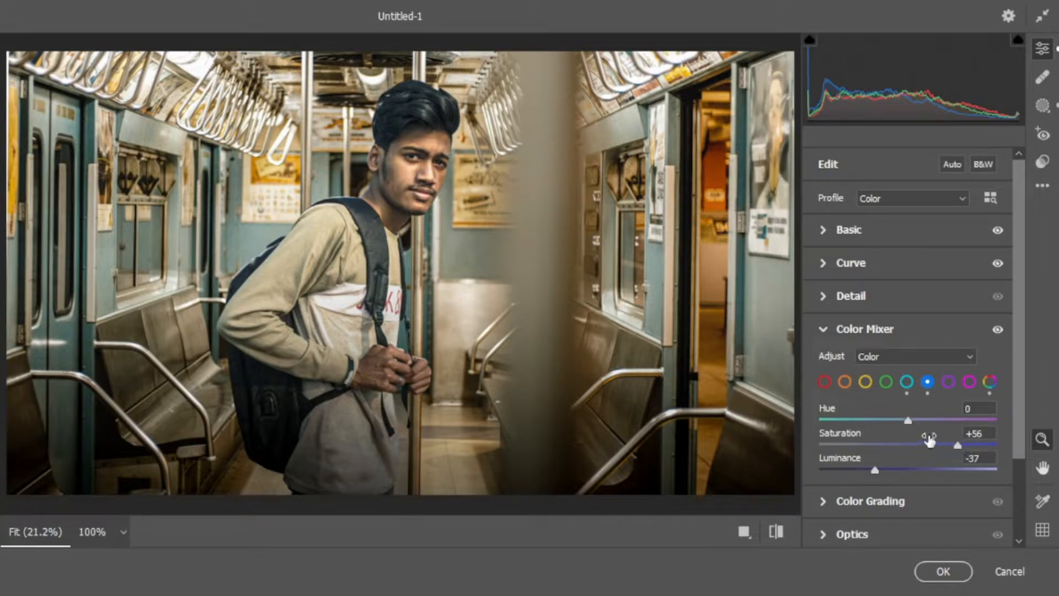
drag(908, 421, 856, 422)
Set the green saturation to +59 and luminance to -78, and shift the green hue strongly toward aqua
click(886, 381)
drag(903, 444, 861, 470)
drag(860, 471, 838, 469)
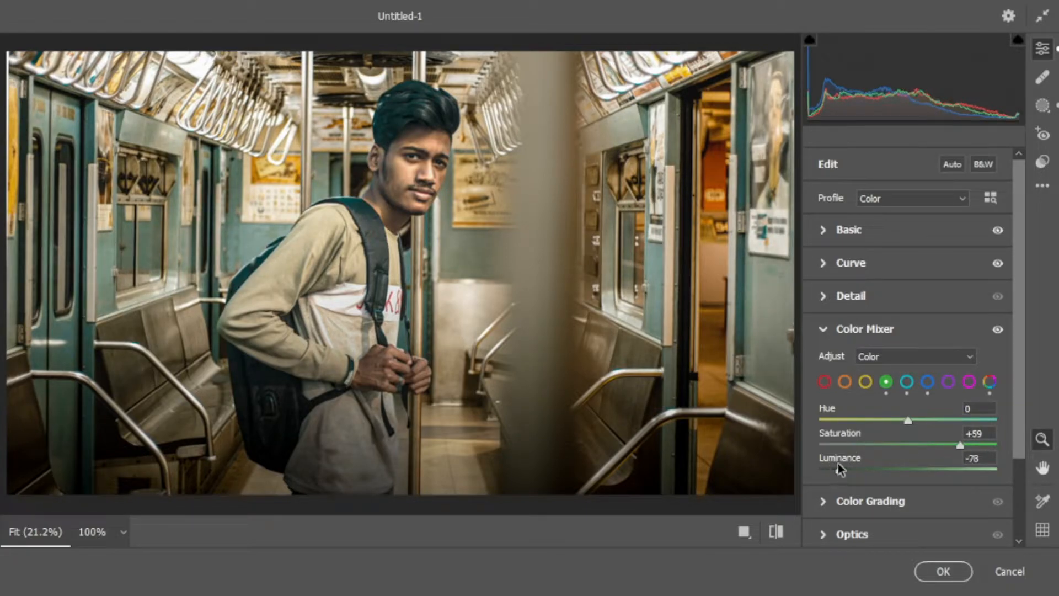
drag(906, 421, 978, 426)
Lower the aqua luminance further and set the purple luminance to -32
click(907, 382)
drag(854, 473, 844, 470)
click(948, 382)
drag(908, 470, 880, 469)
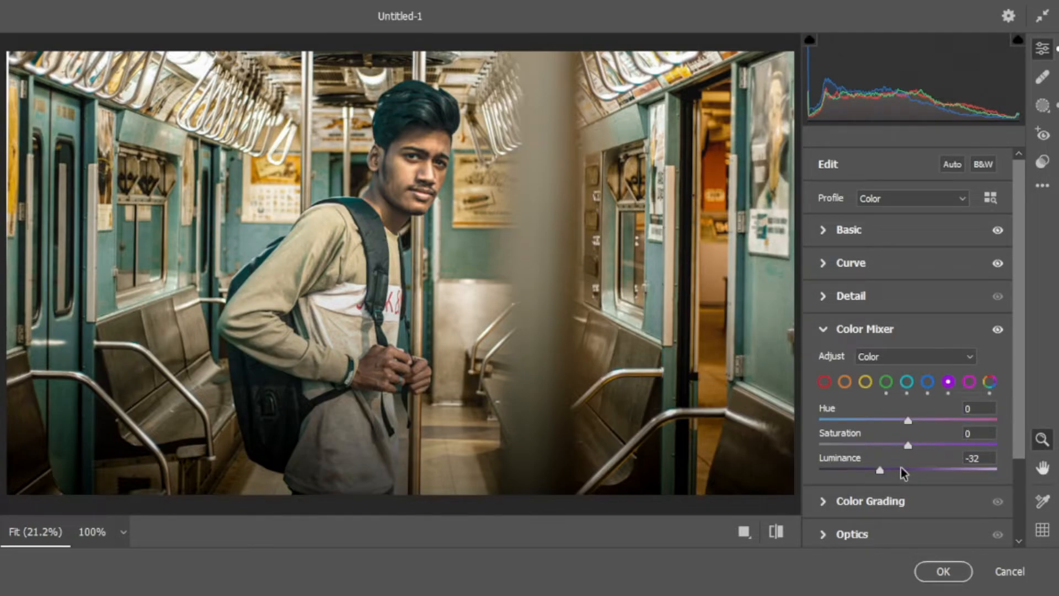
In the Color Mixer, set the green hue to +58 and the green saturation to +25
click(886, 381)
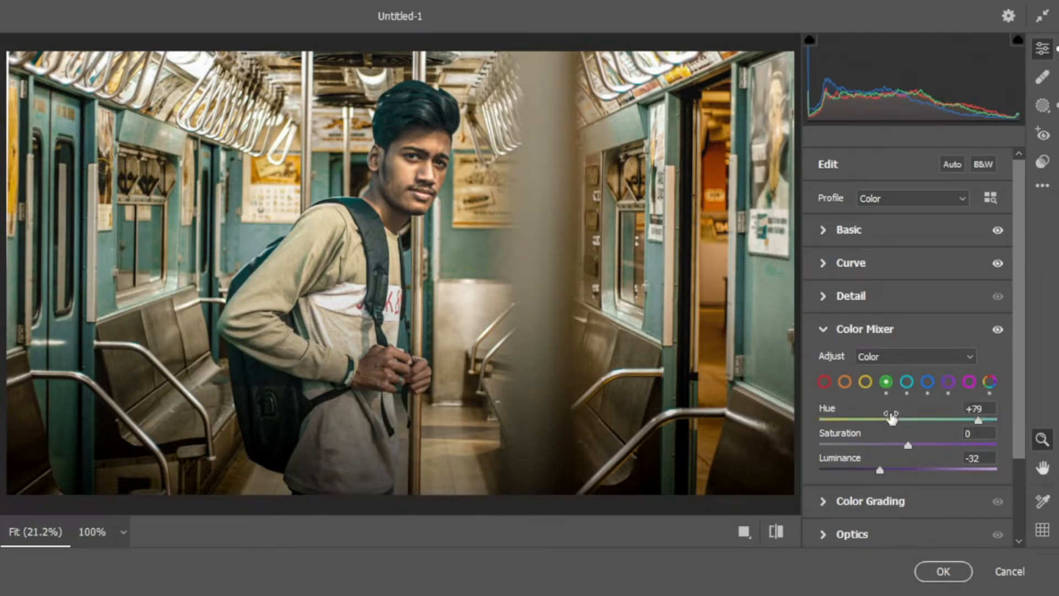
mouse_move(919, 445)
mouse_down()
mouse_move(903, 441)
mouse_move(914, 451)
mouse_up()
drag(968, 422, 957, 421)
In Color Grading, tint the shadows orange with hue 29 and saturation 13, and set the blending to 100
scroll(889, 409, down, 1)
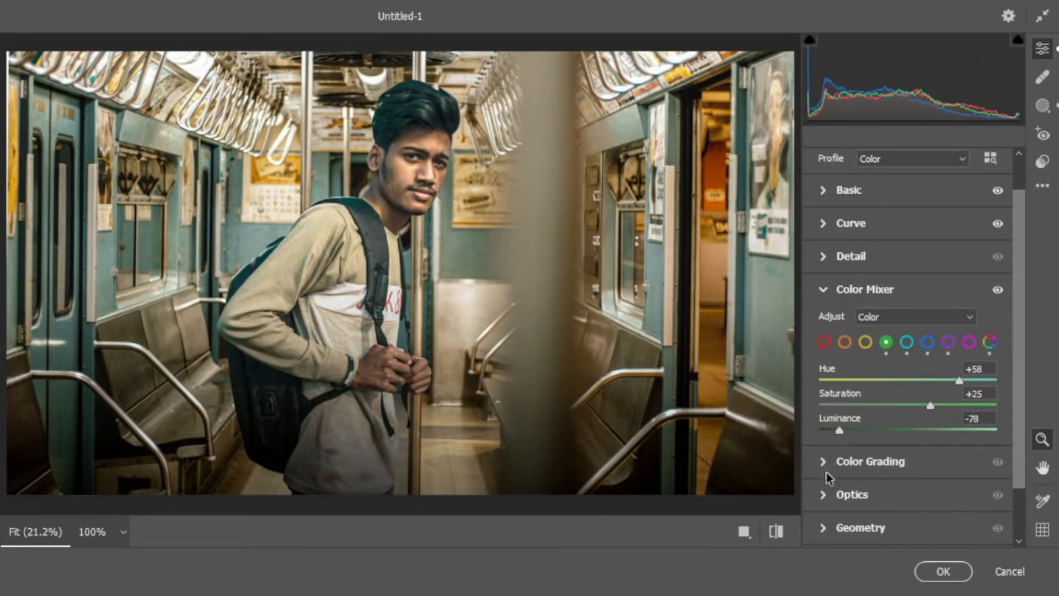
click(849, 462)
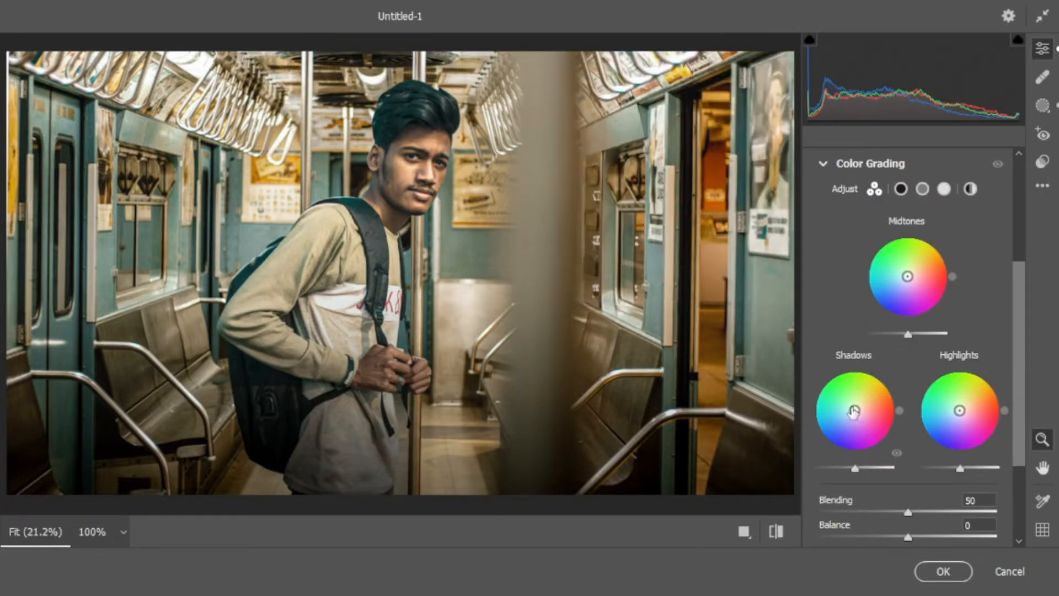
drag(854, 410, 845, 417)
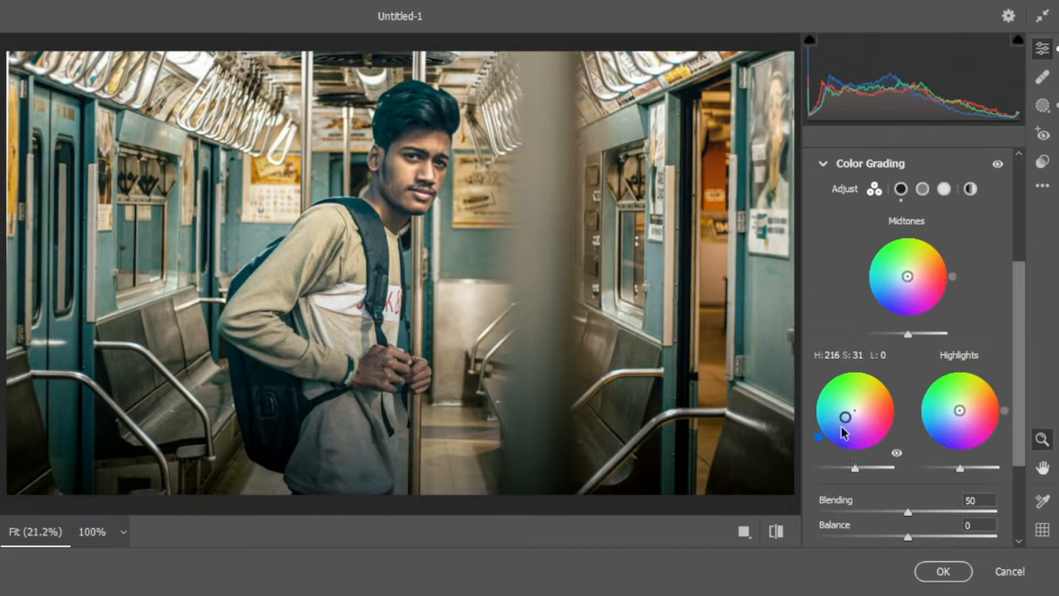
mouse_move(819, 437)
mouse_down()
mouse_move(826, 397)
mouse_move(893, 394)
mouse_move(859, 407)
mouse_up()
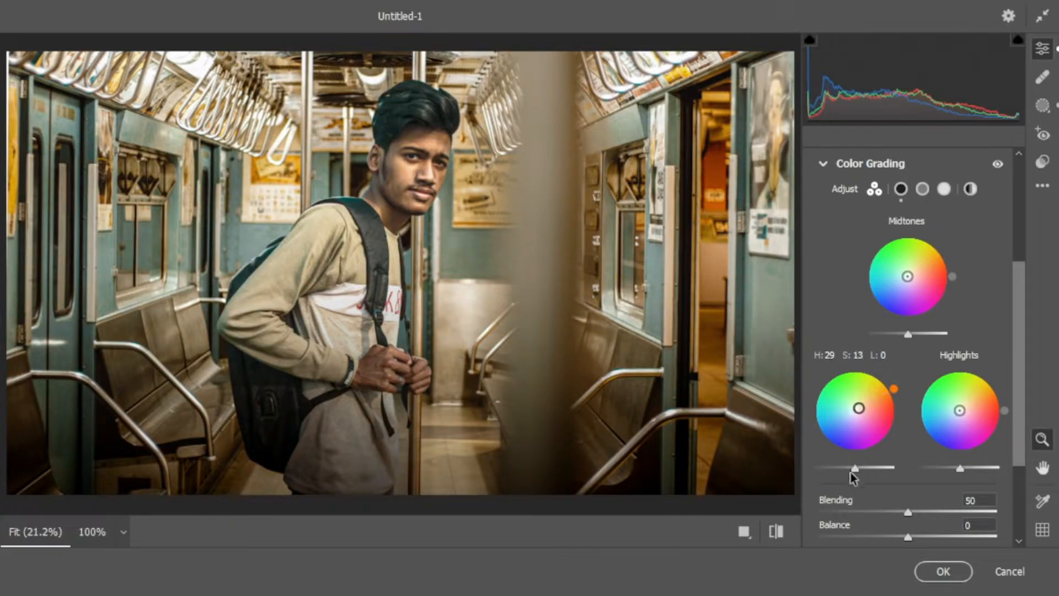
scroll(885, 502, down, 2)
click(997, 433)
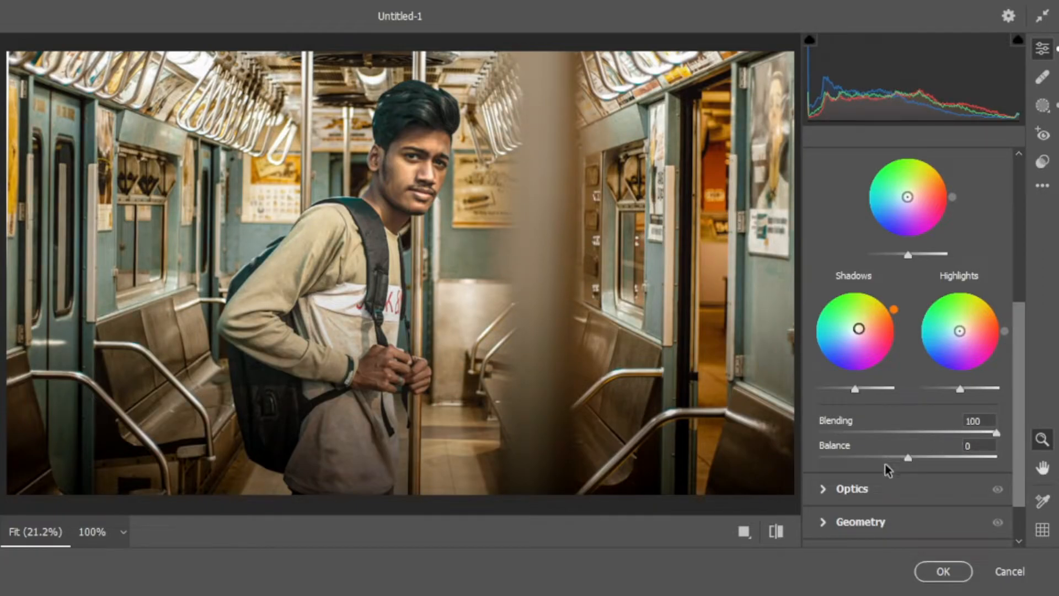
Set the Color Grading highlights luminance to 24 and the shadows saturation to 7
scroll(885, 463, up, 1)
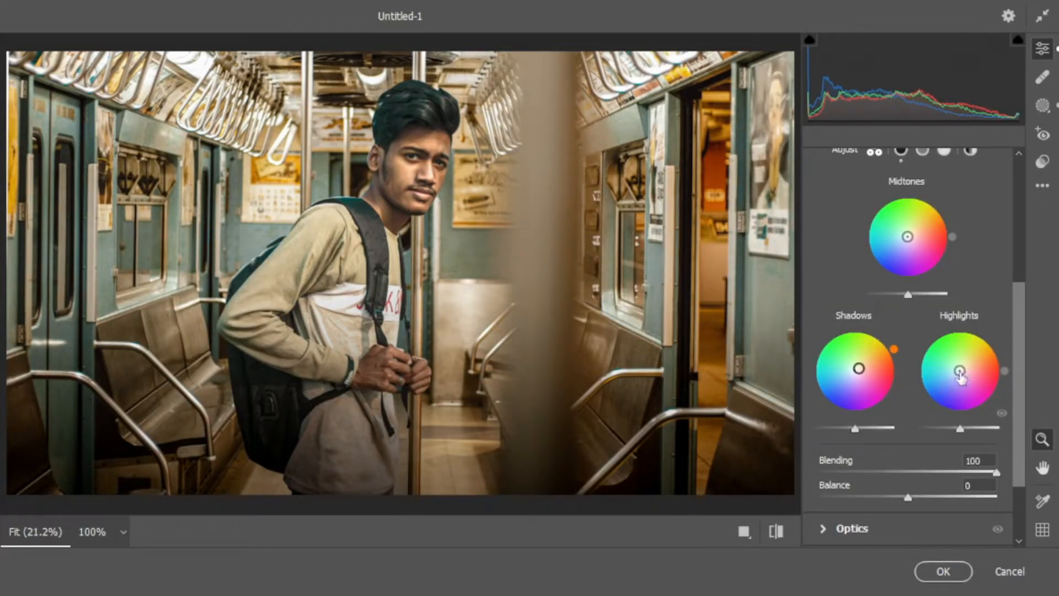
mouse_move(960, 428)
mouse_down()
mouse_move(980, 428)
mouse_move(970, 428)
mouse_up()
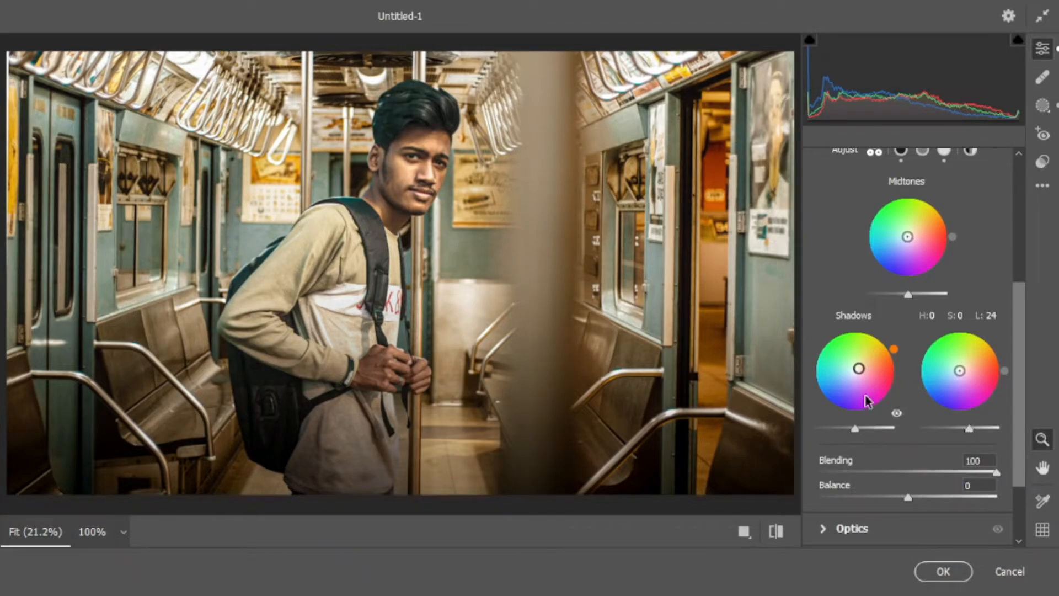
drag(859, 369, 856, 370)
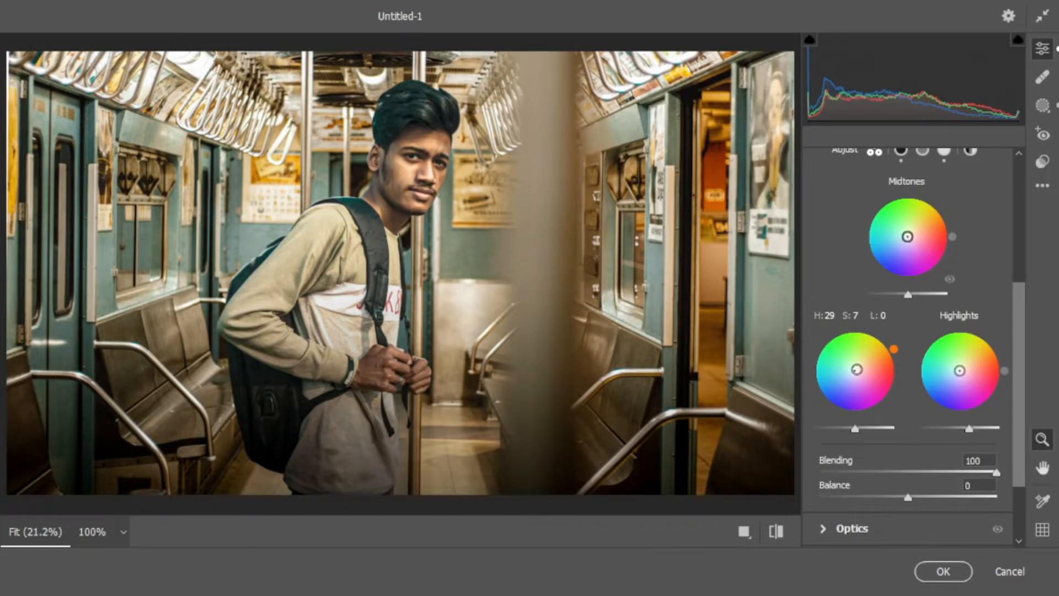
Tint the Color Grading midtones green with hue 142, saturation 13 and luminance -7
drag(907, 236, 902, 237)
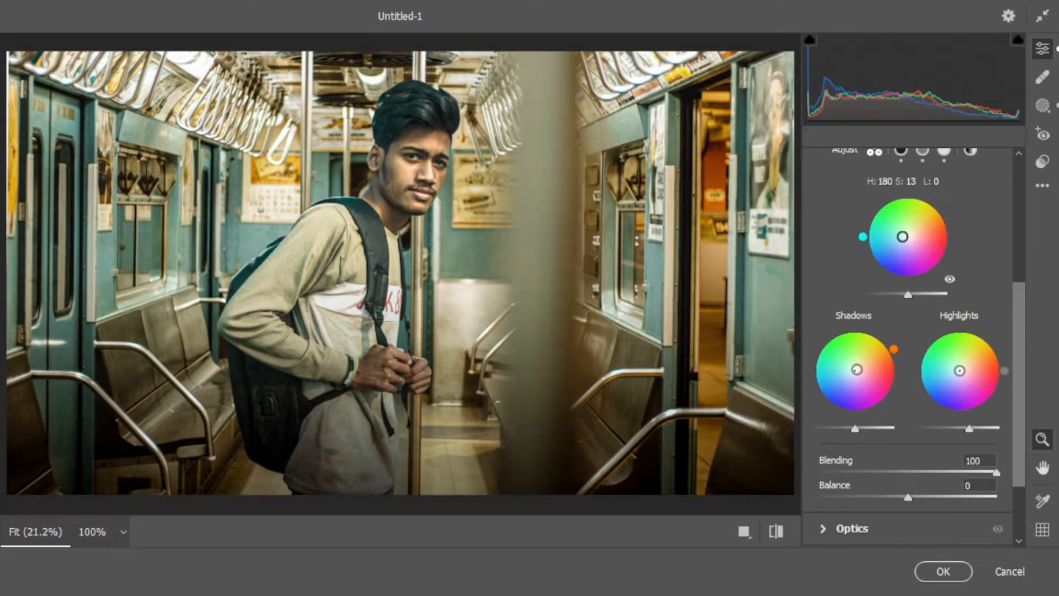
mouse_move(907, 293)
mouse_down()
mouse_move(922, 293)
mouse_move(884, 296)
mouse_move(902, 295)
mouse_up()
drag(862, 237, 861, 206)
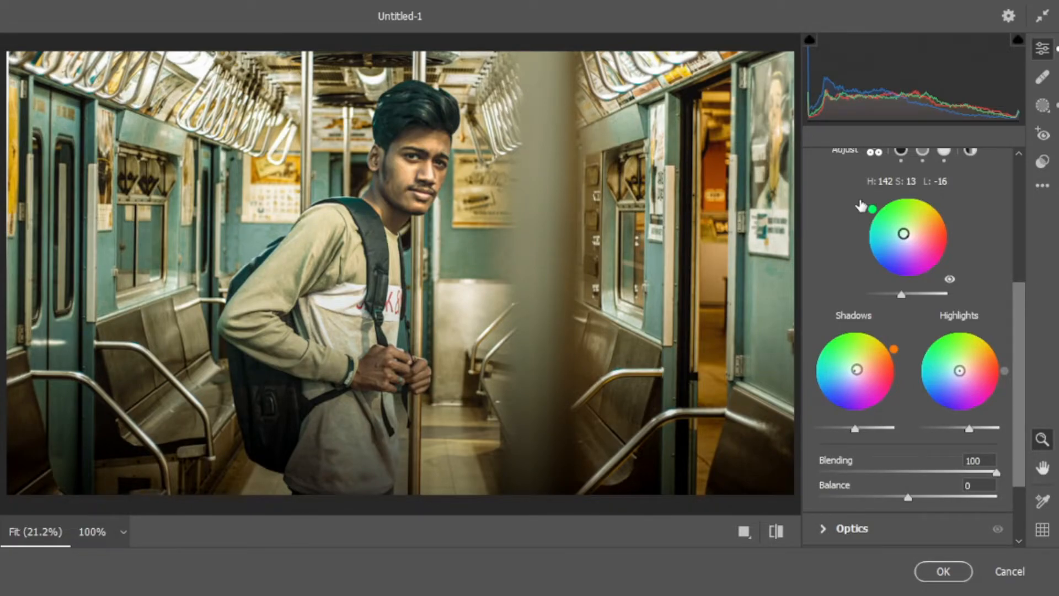
mouse_move(901, 295)
mouse_down()
mouse_move(915, 293)
mouse_move(906, 296)
mouse_up()
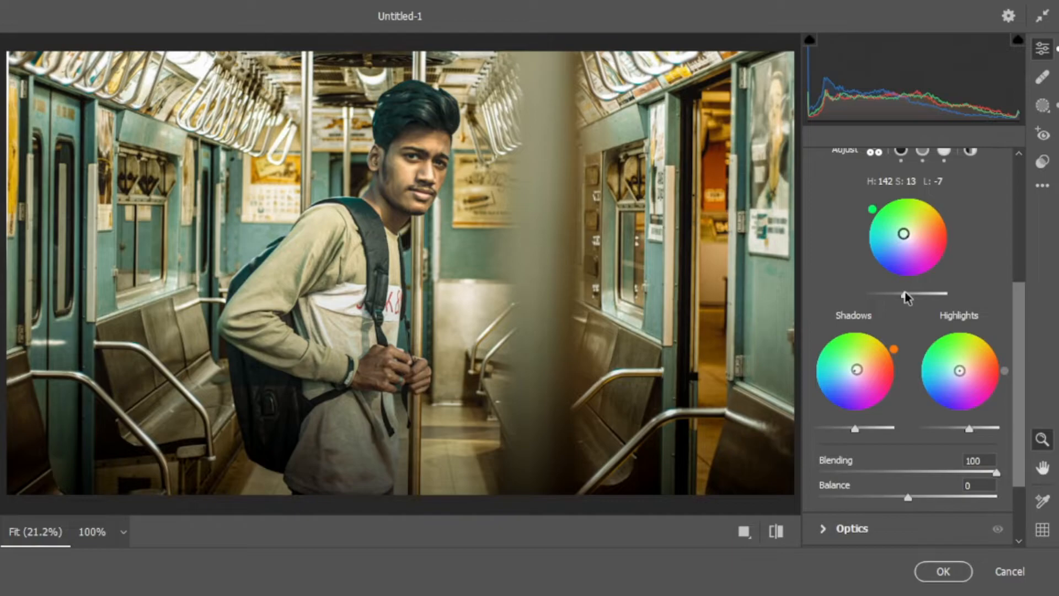
Set the Color Grading balance to -12, and try a highlights tint of hue 45 and saturation 6 before resetting that tint
scroll(911, 442, down, 2)
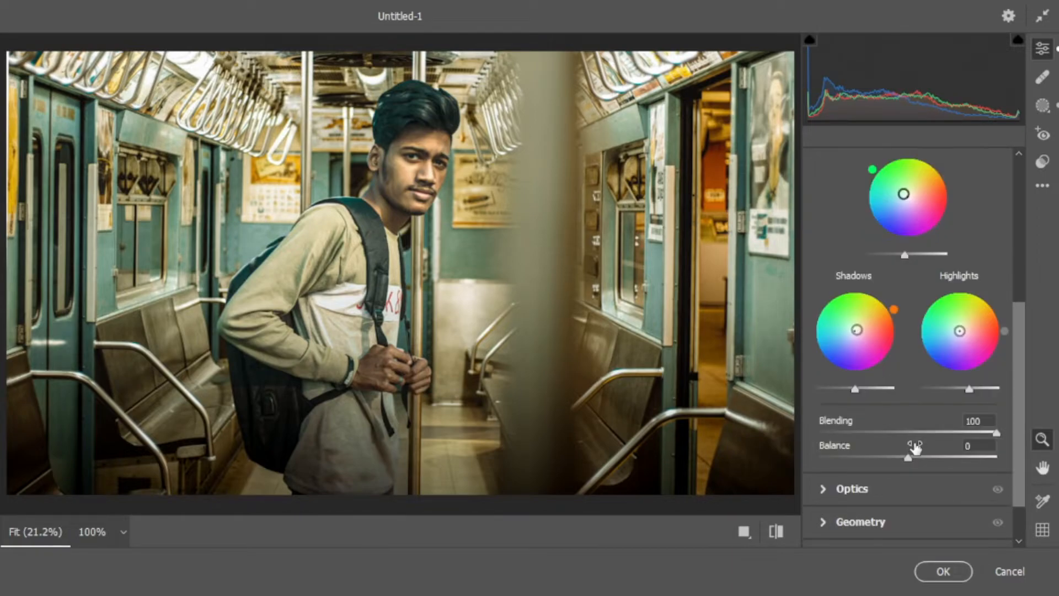
drag(907, 458, 894, 439)
drag(999, 323, 991, 299)
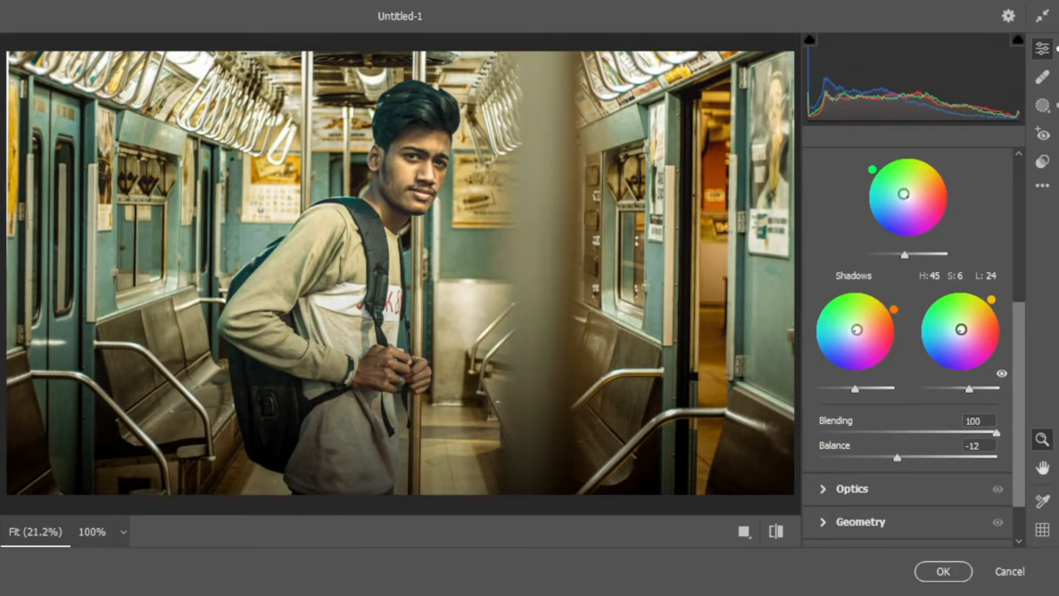
double_click(962, 331)
Compare the graded portrait with its default settings several times
scroll(820, 468, down, 2)
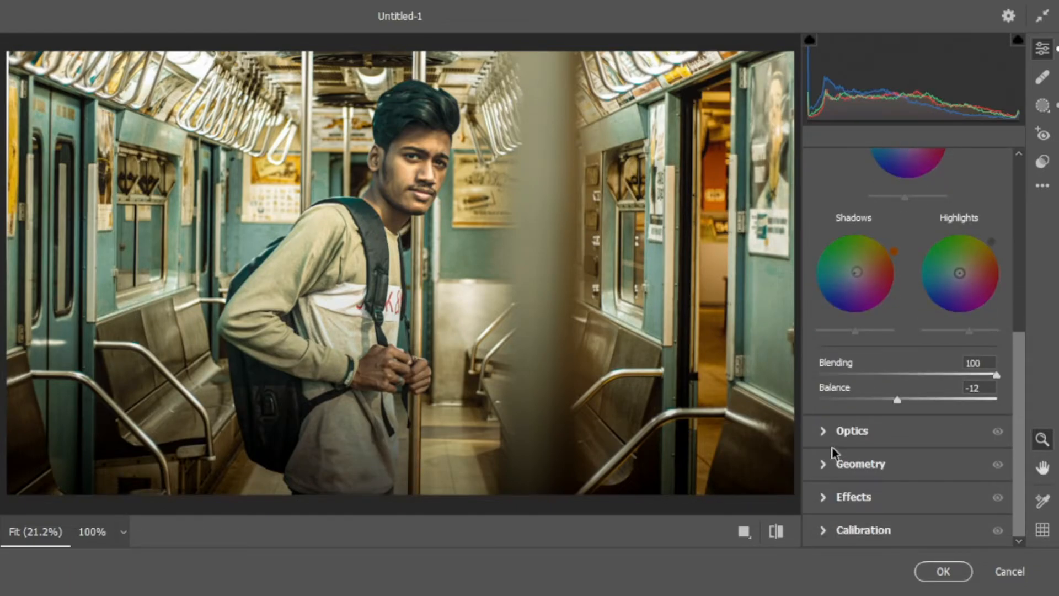
click(776, 532)
click(777, 533)
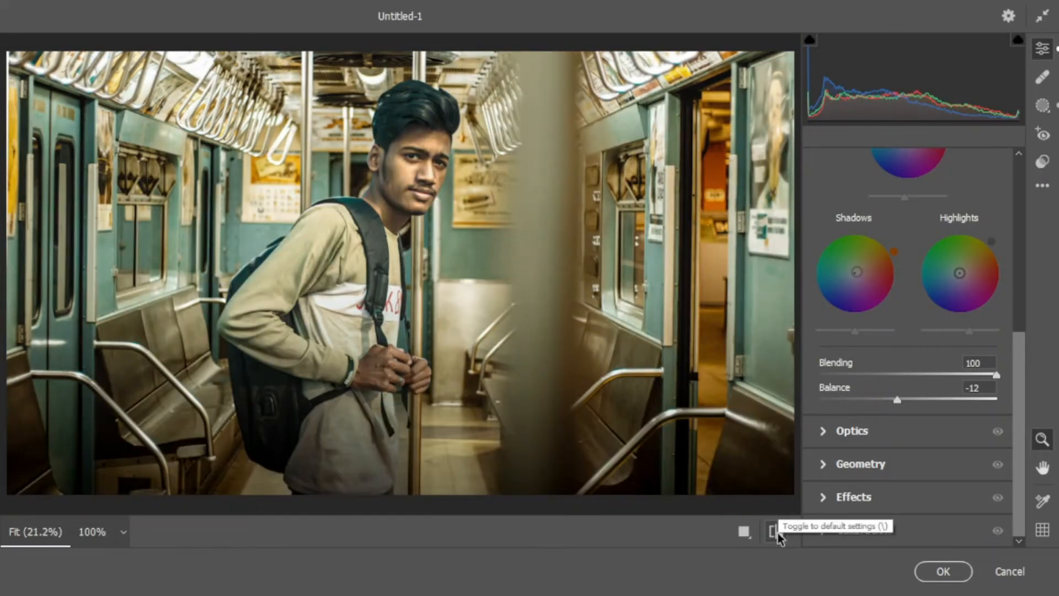
click(777, 533)
click(777, 533)
click(777, 532)
click(777, 533)
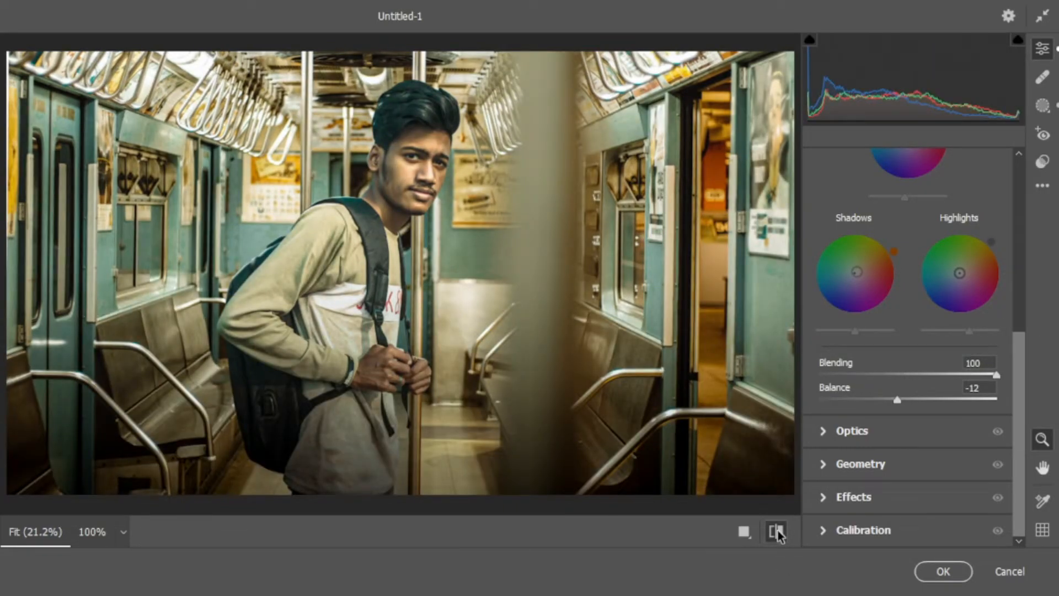
click(777, 533)
click(777, 532)
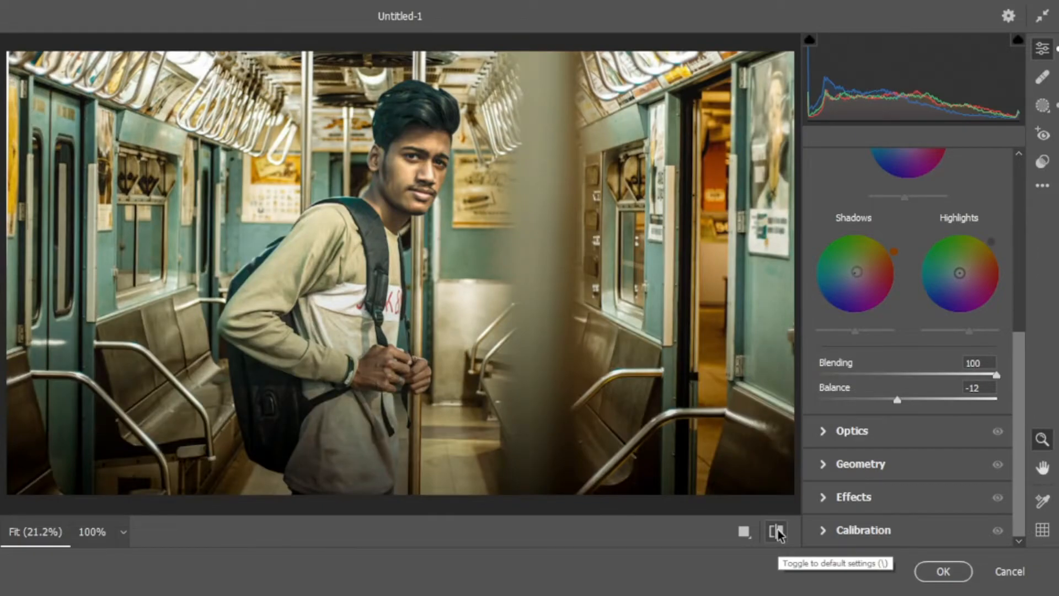
click(777, 532)
click(777, 533)
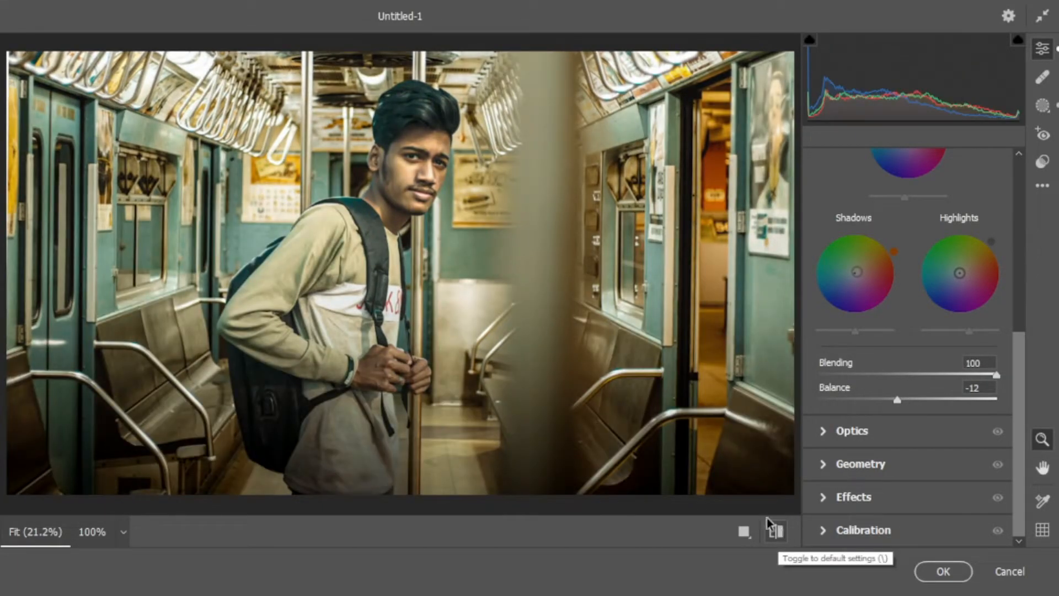
Examine the grade on the man's face up close, and fit the whole photo in view again
drag(325, 79, 500, 361)
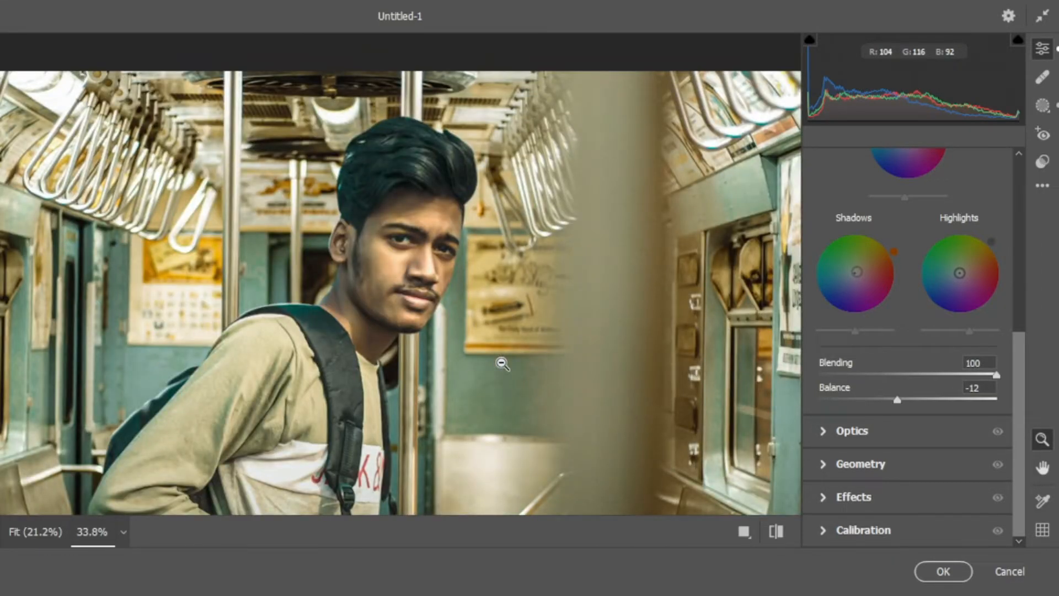
drag(319, 195, 470, 363)
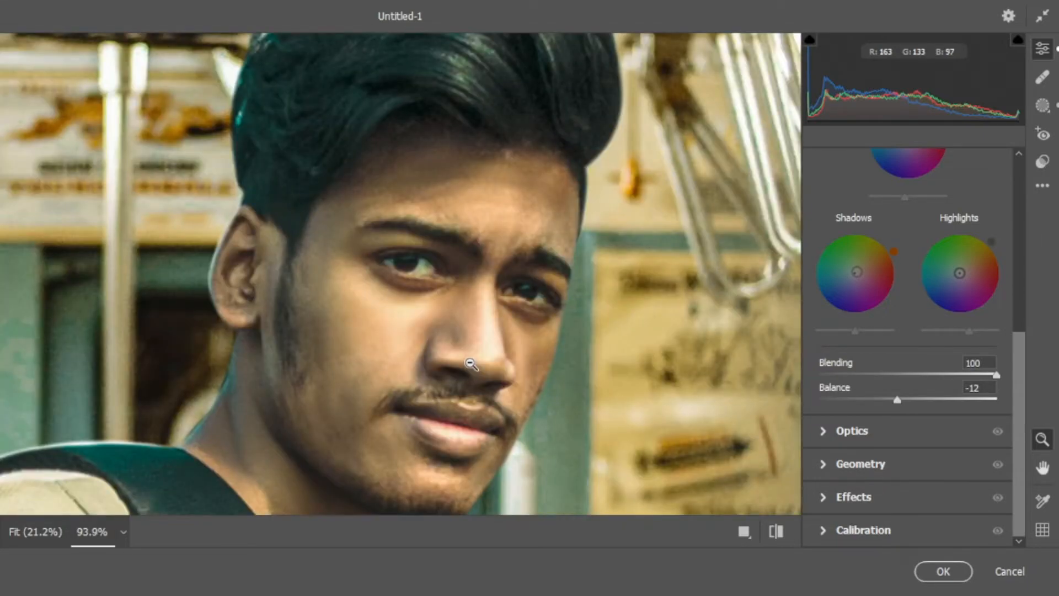
scroll(470, 363, down, 2)
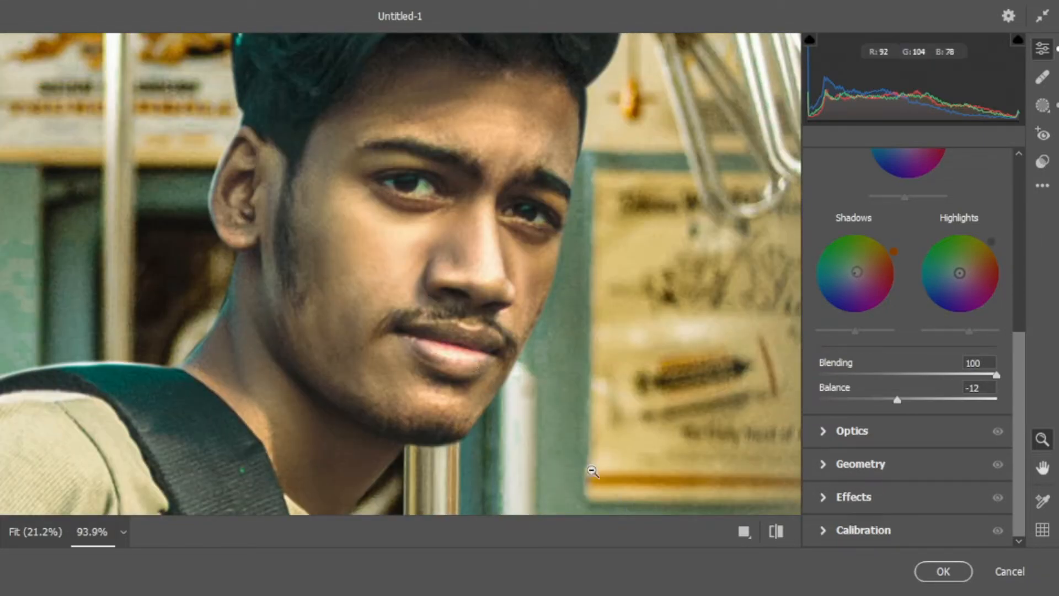
key(ctrl+0)
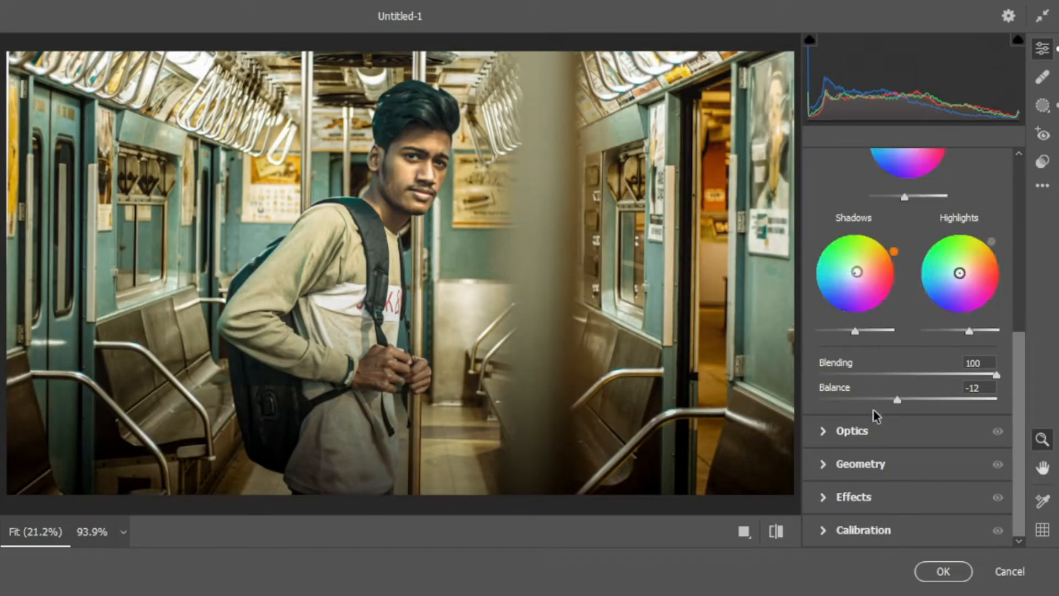
scroll(873, 425, up, 5)
scroll(869, 408, up, 1)
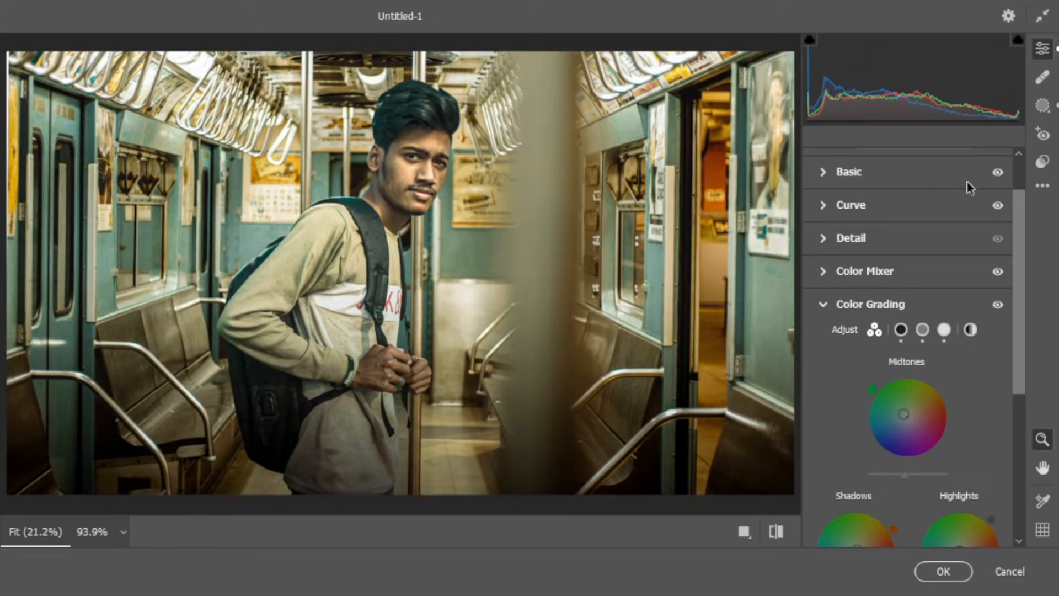
Add a radial gradient mask as a wide, tilted ellipse over the ceiling handles in the photo's upper-right area
click(1042, 107)
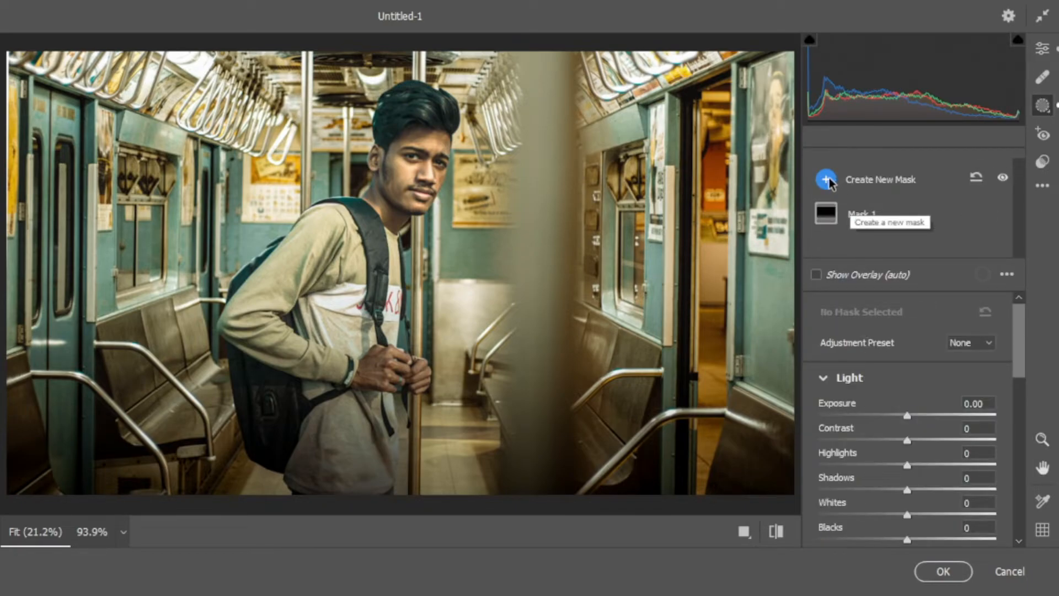
click(833, 182)
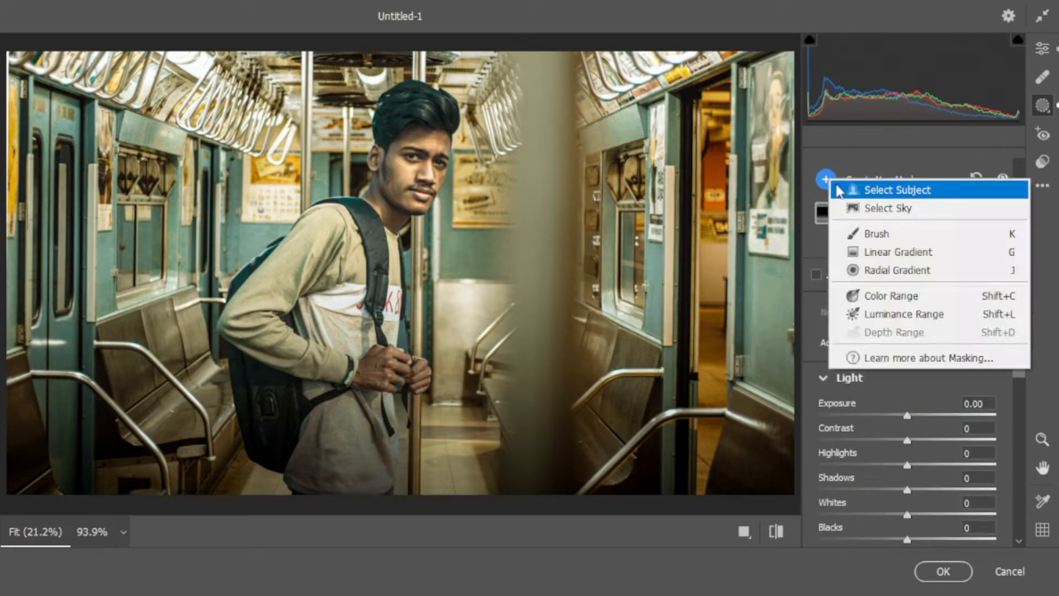
click(877, 269)
drag(507, 42, 728, 107)
drag(664, 88, 677, 97)
drag(506, 45, 593, 81)
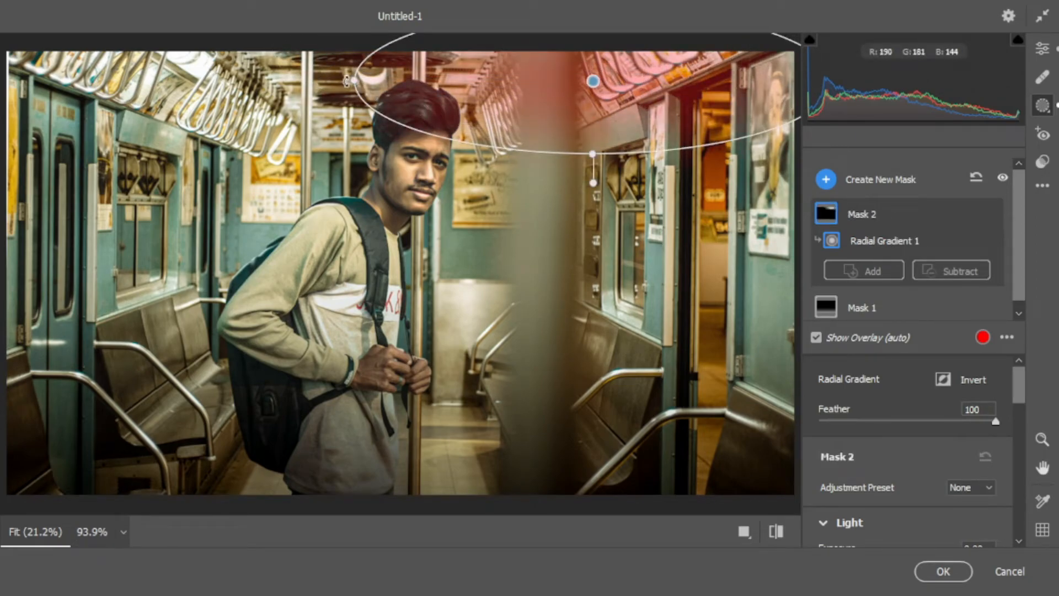
drag(345, 82, 360, 136)
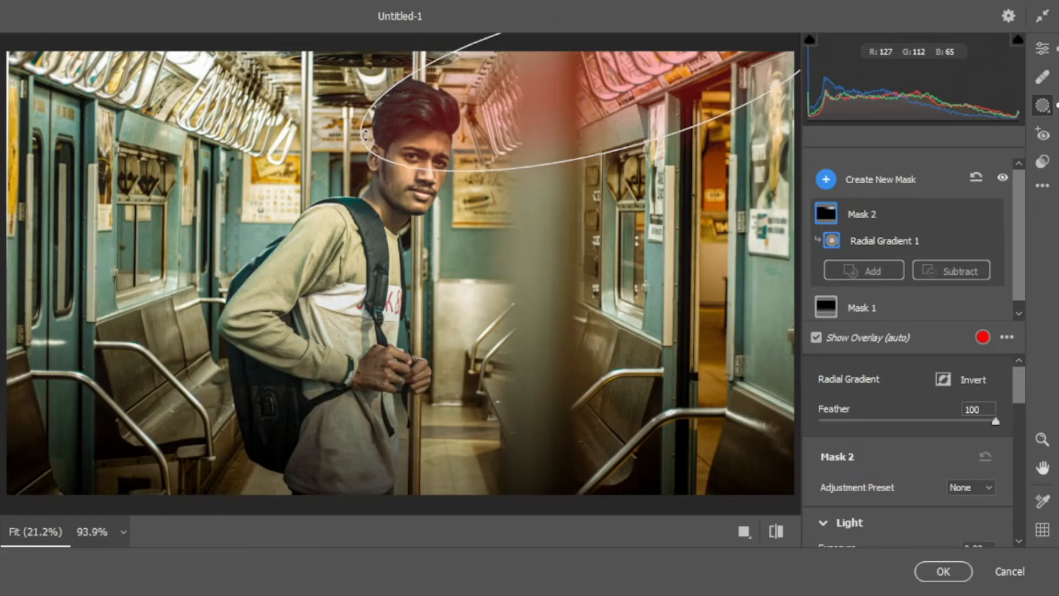
drag(614, 100, 659, 80)
Set the upper-right radial mask's exposure to +1.20 and extend its ellipse downward to the carriage windows
scroll(876, 388, down, 2)
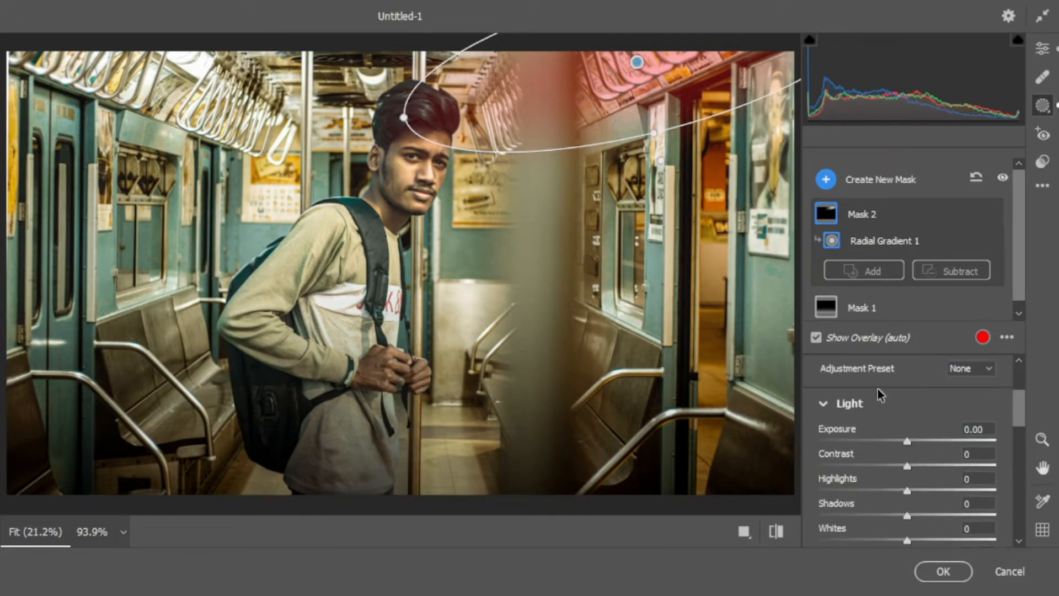
drag(908, 440, 936, 444)
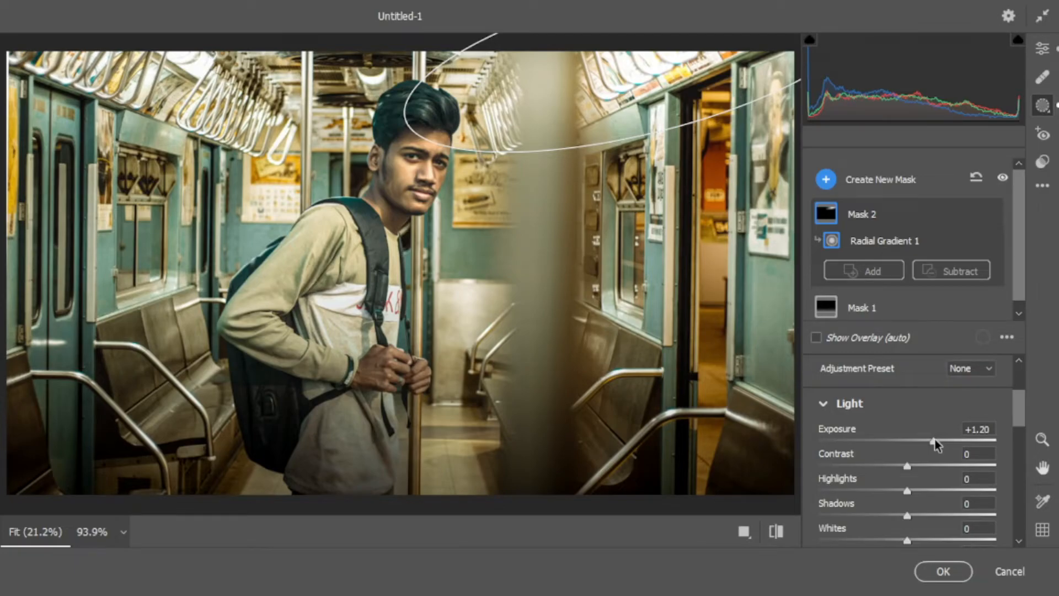
drag(657, 131, 683, 202)
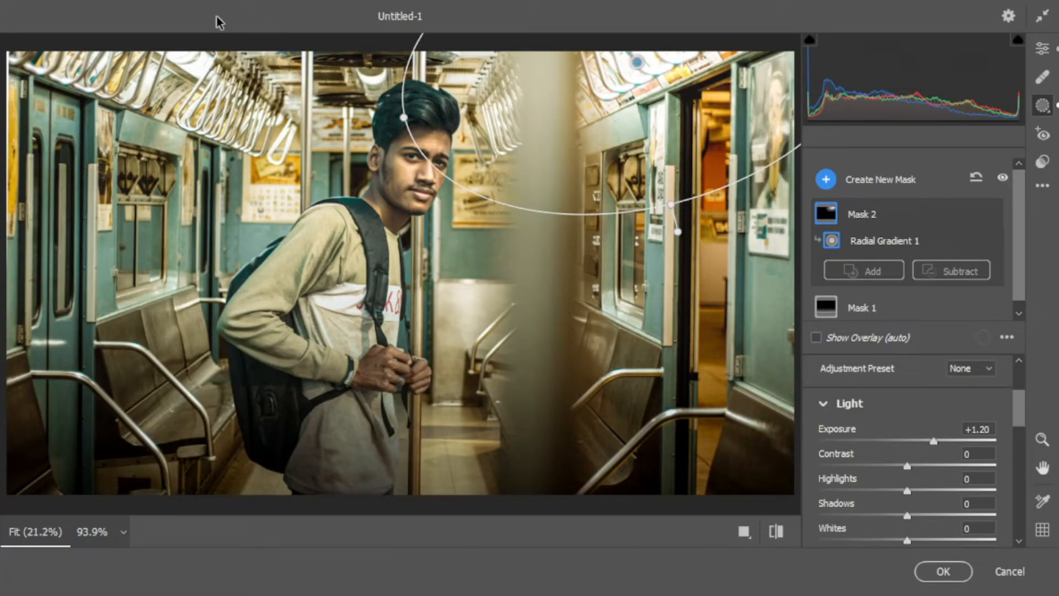
Add another radial gradient mask, tilted over the ceiling handles in the photo's upper-left area, and set its exposure to +1.70
click(826, 180)
click(868, 268)
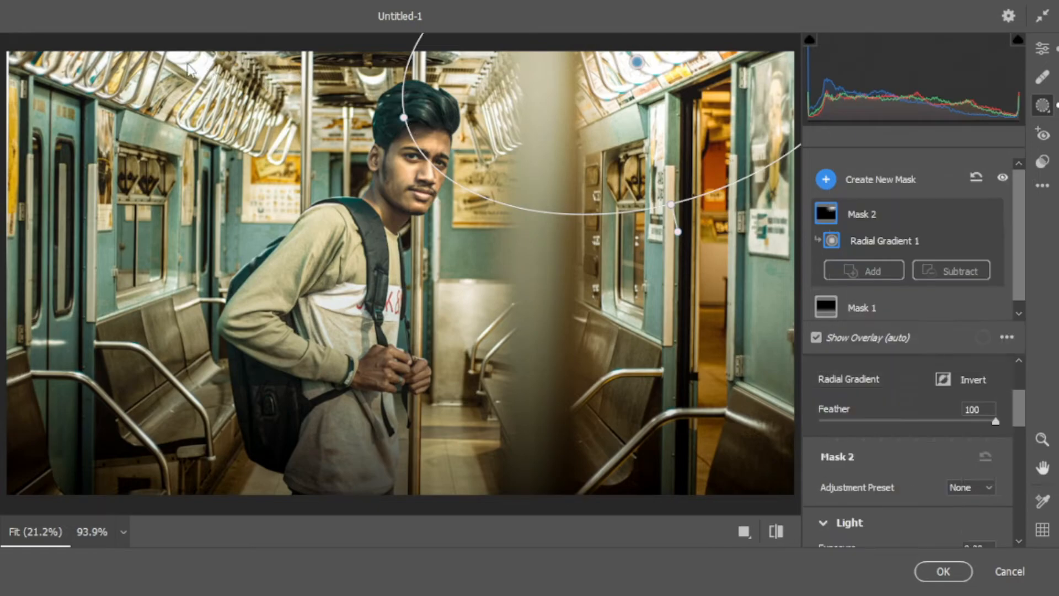
drag(189, 86, 298, 122)
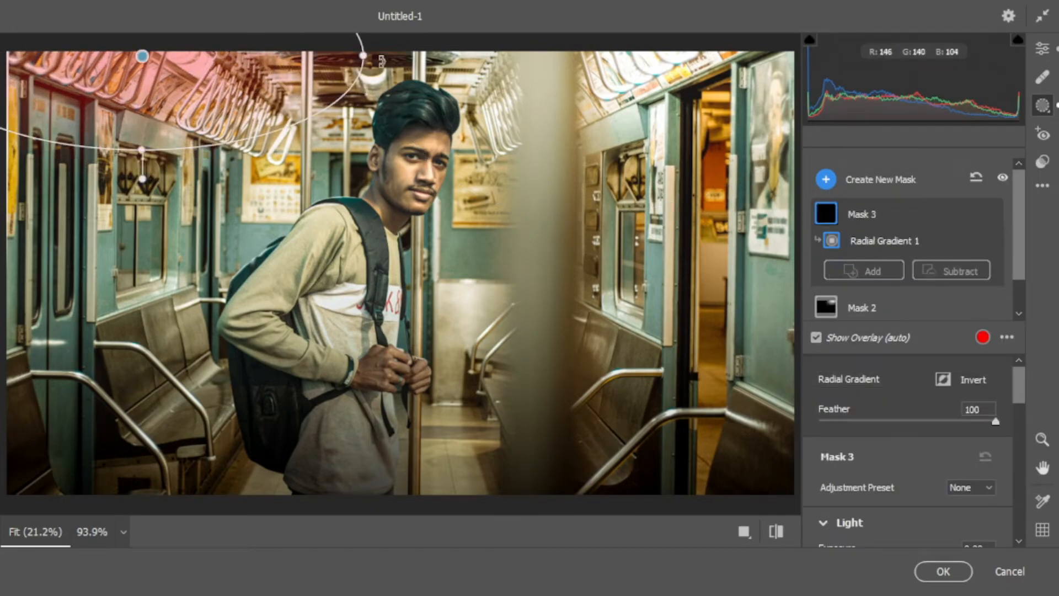
drag(382, 62, 393, 163)
drag(241, 103, 268, 121)
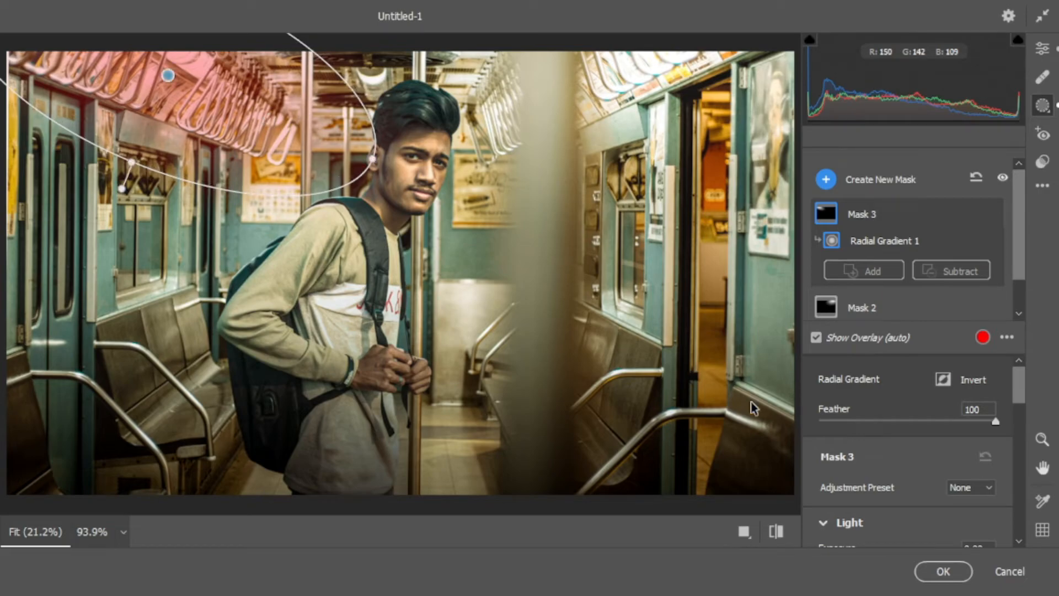
scroll(911, 436, down, 2)
drag(909, 483, 948, 477)
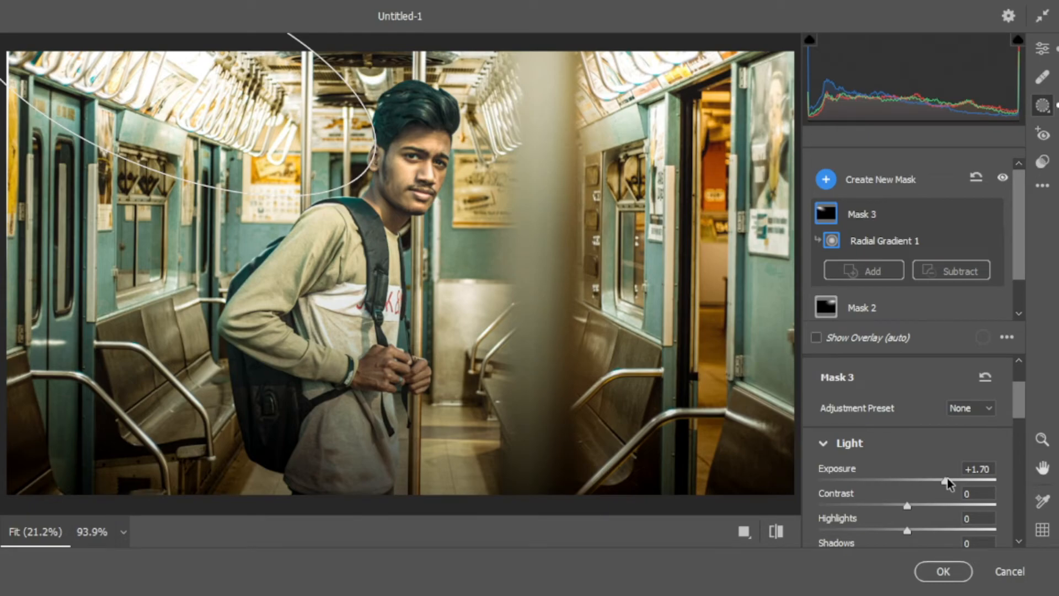
Set the upper-left radial mask's exposure to +1.25 and check the exposure of Mask 2 over the upper-right ceiling
drag(948, 478, 936, 480)
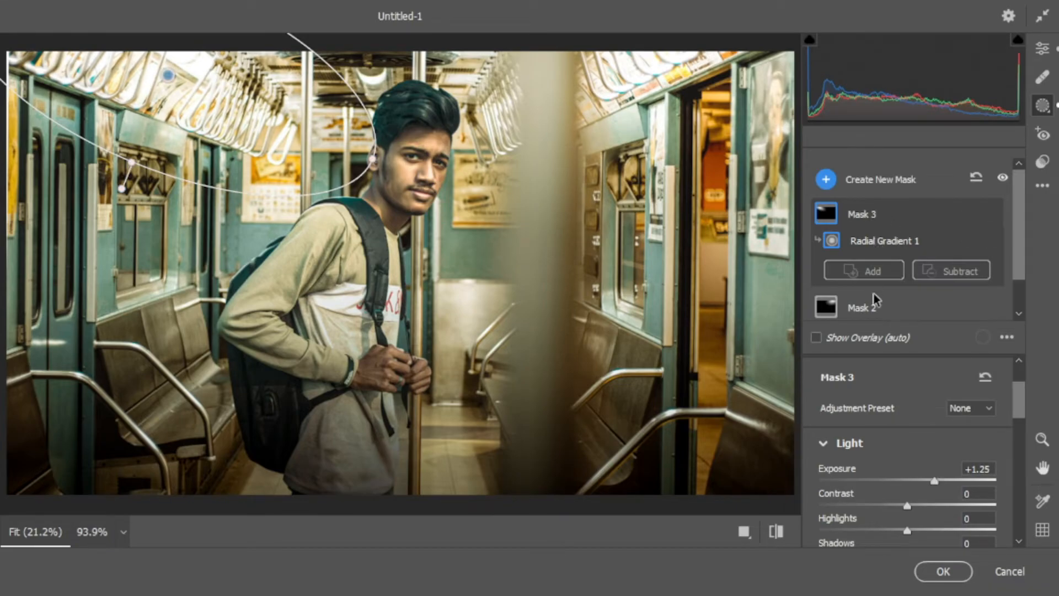
click(878, 310)
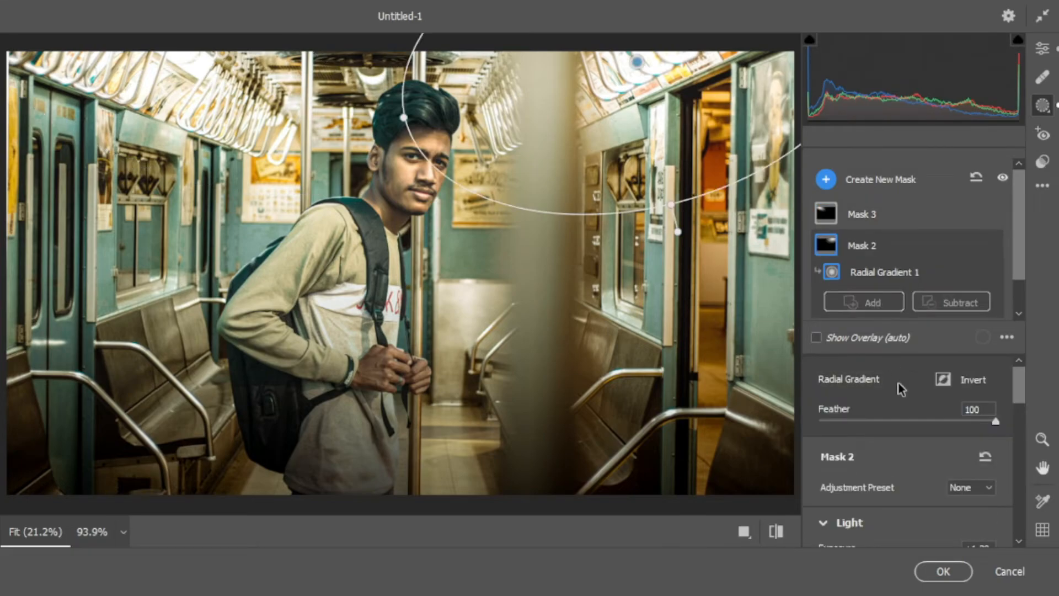
scroll(899, 383, down, 1)
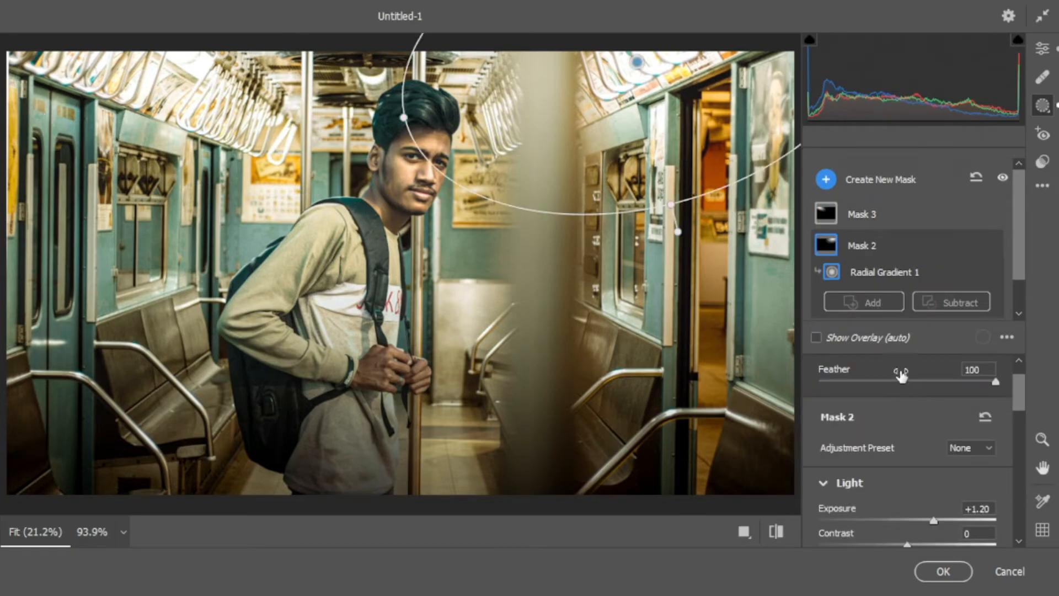
Add a small radial gradient mask over the ceiling light beside the man's hair and set its exposure to +1.25
click(826, 179)
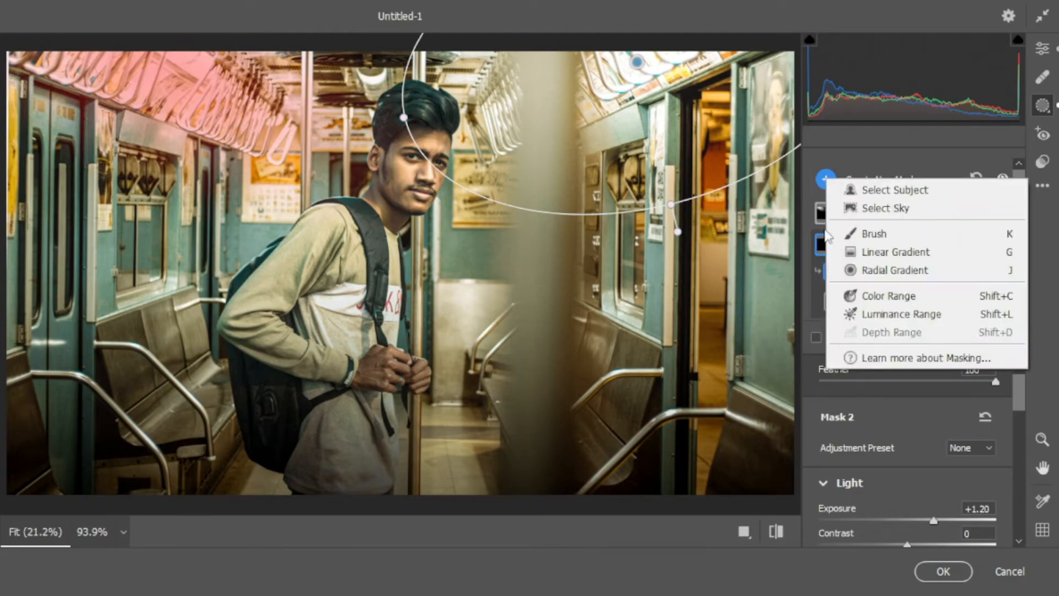
click(882, 270)
drag(356, 67, 380, 83)
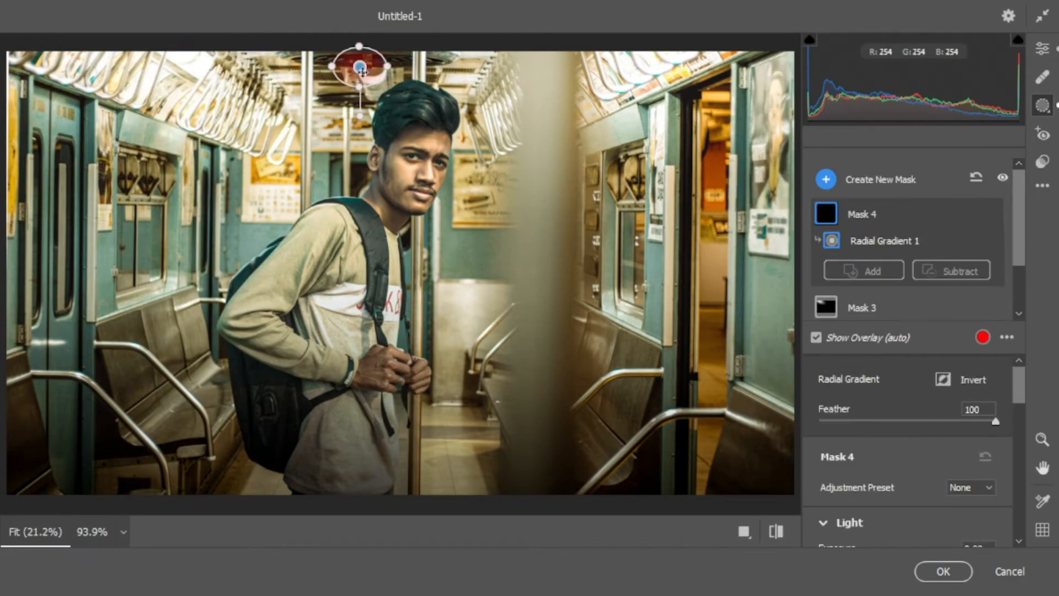
scroll(917, 437, down, 2)
drag(908, 482, 938, 479)
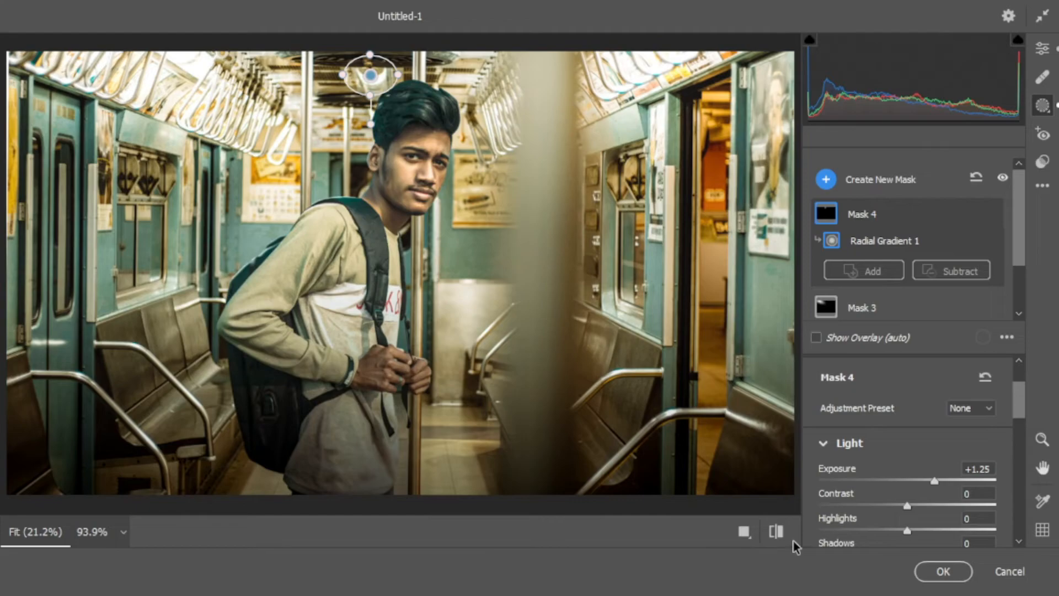
Set the whole photo's sharpening to 55 and inspect the man's face up close
click(1042, 48)
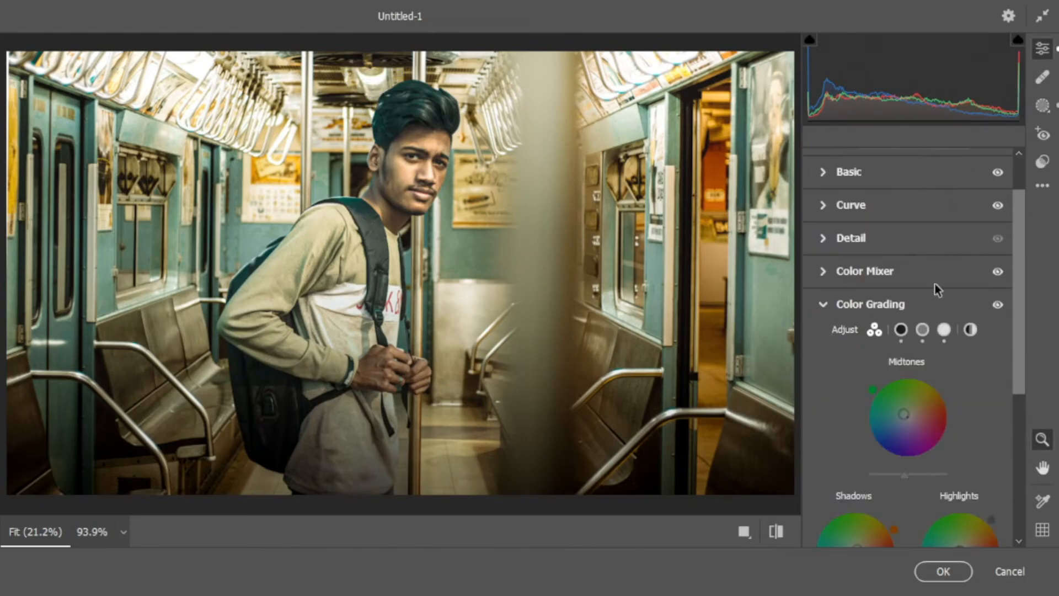
scroll(835, 306, down, 6)
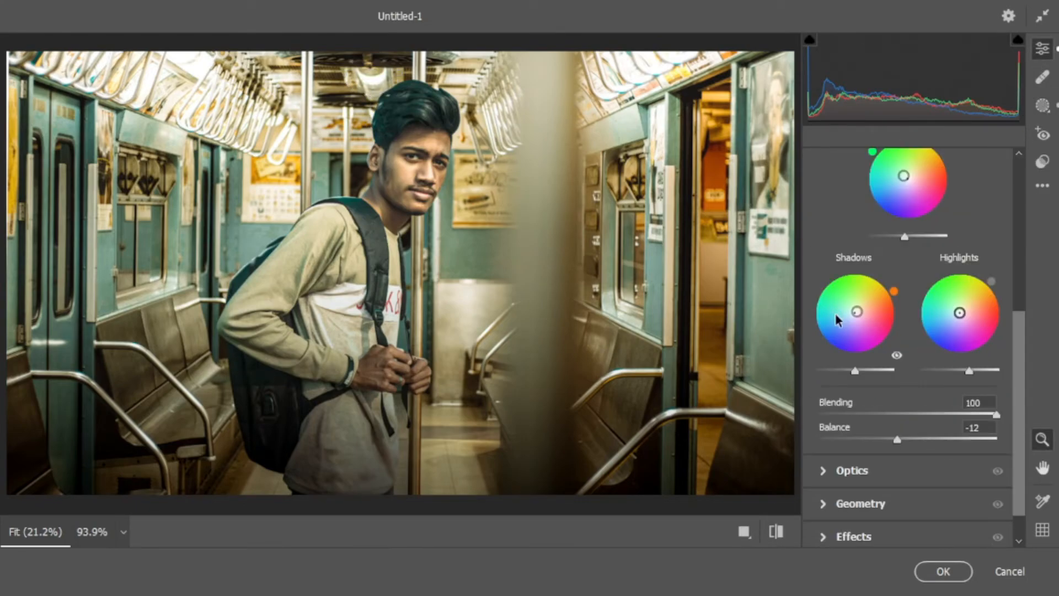
scroll(836, 458, up, 6)
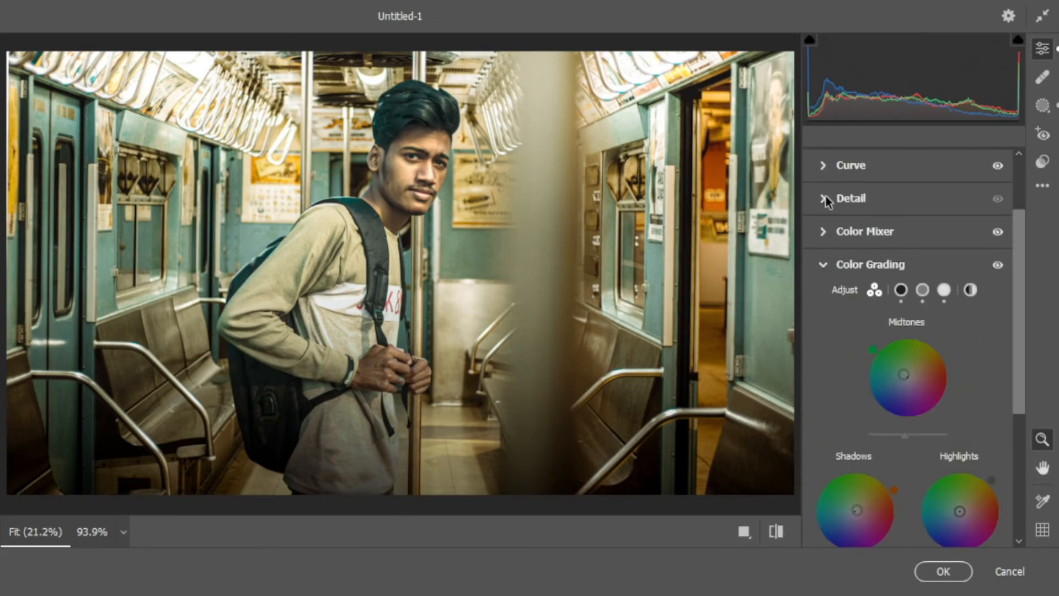
click(824, 198)
drag(832, 336, 884, 338)
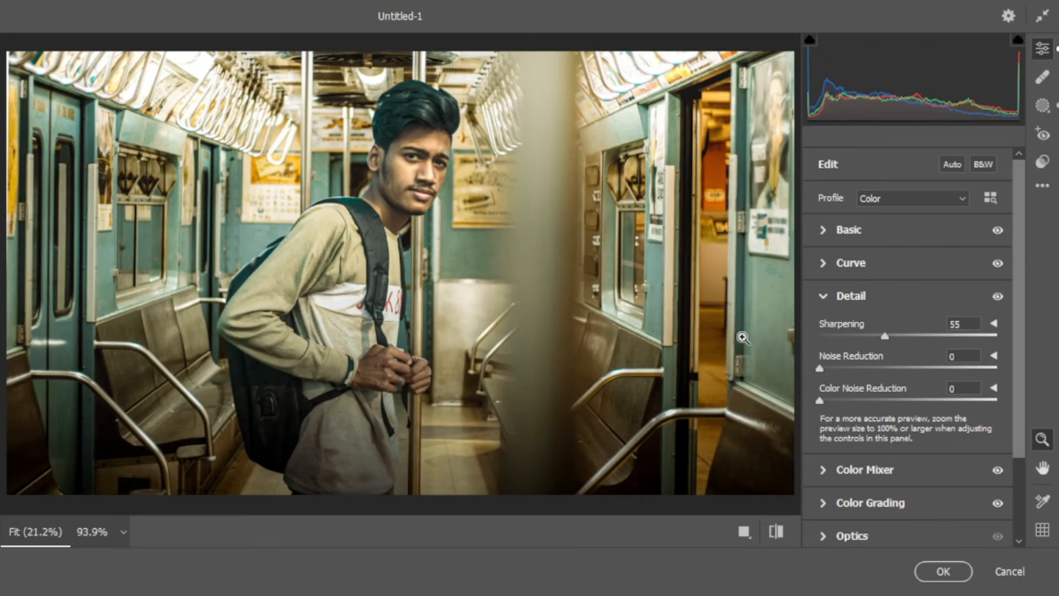
drag(294, 101, 501, 271)
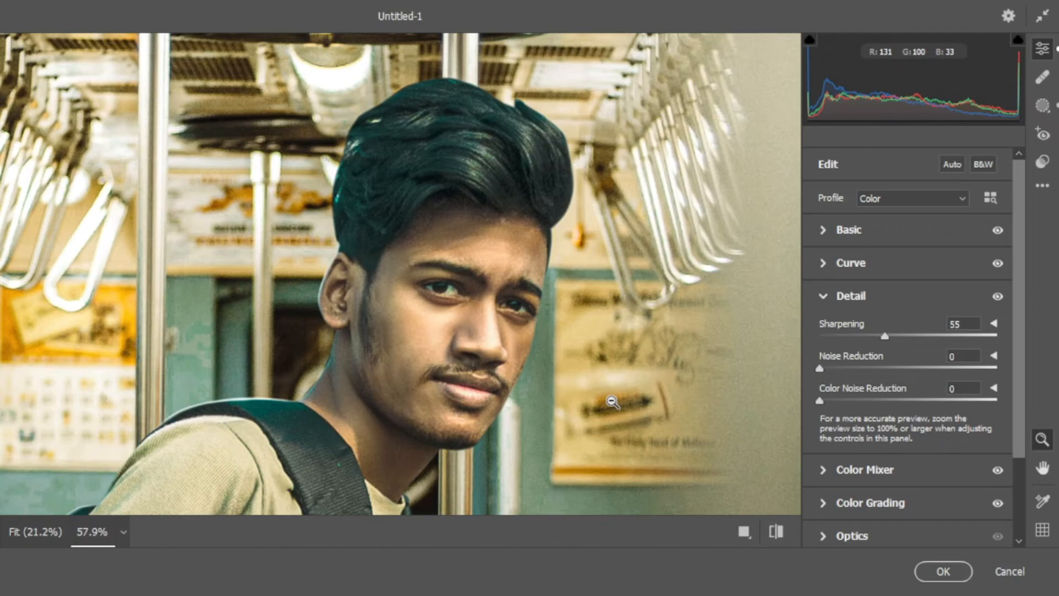
scroll(614, 405, down, 3)
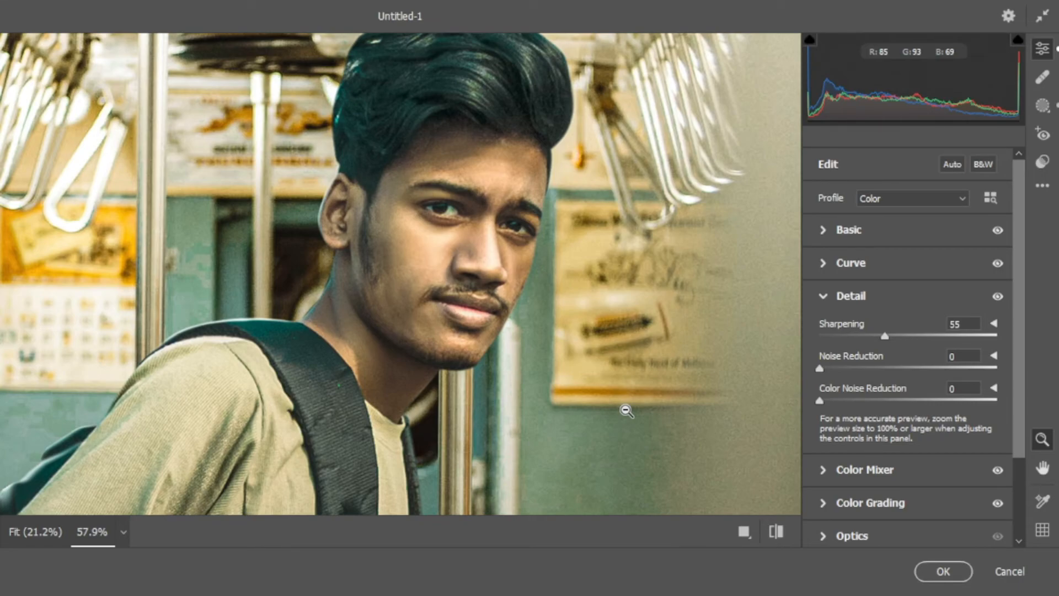
key(ctrl+0)
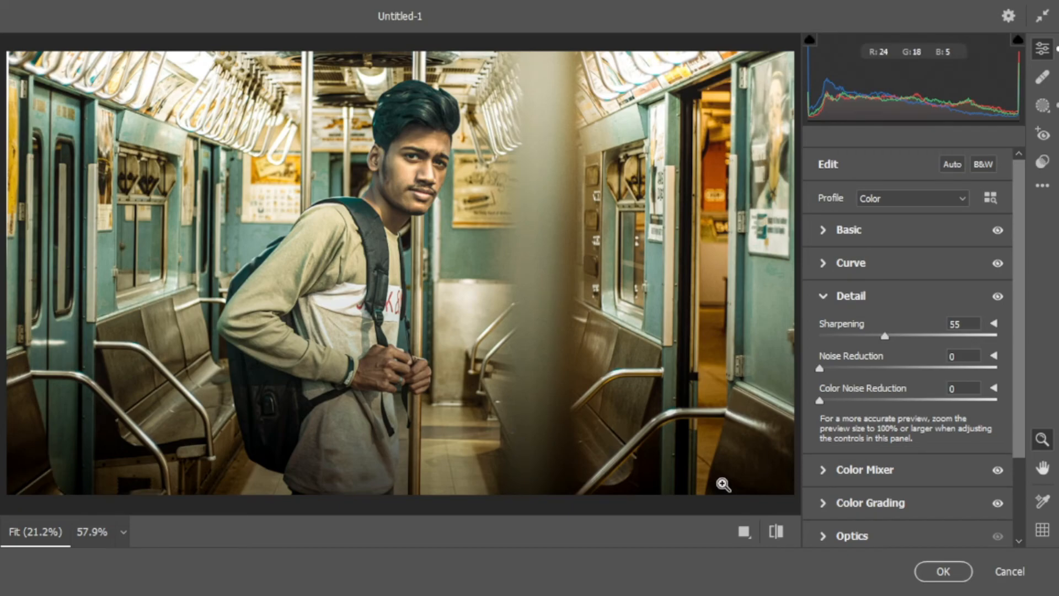
Apply the Camera Raw grade to Layer 5 and compare the image with that layer hidden and shown
click(943, 572)
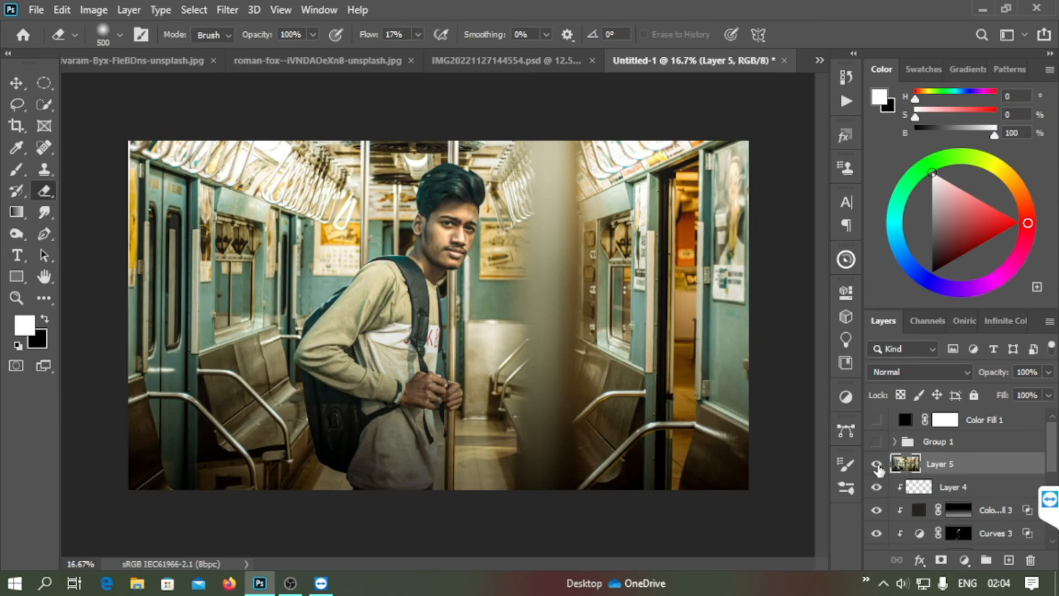
click(877, 464)
click(876, 464)
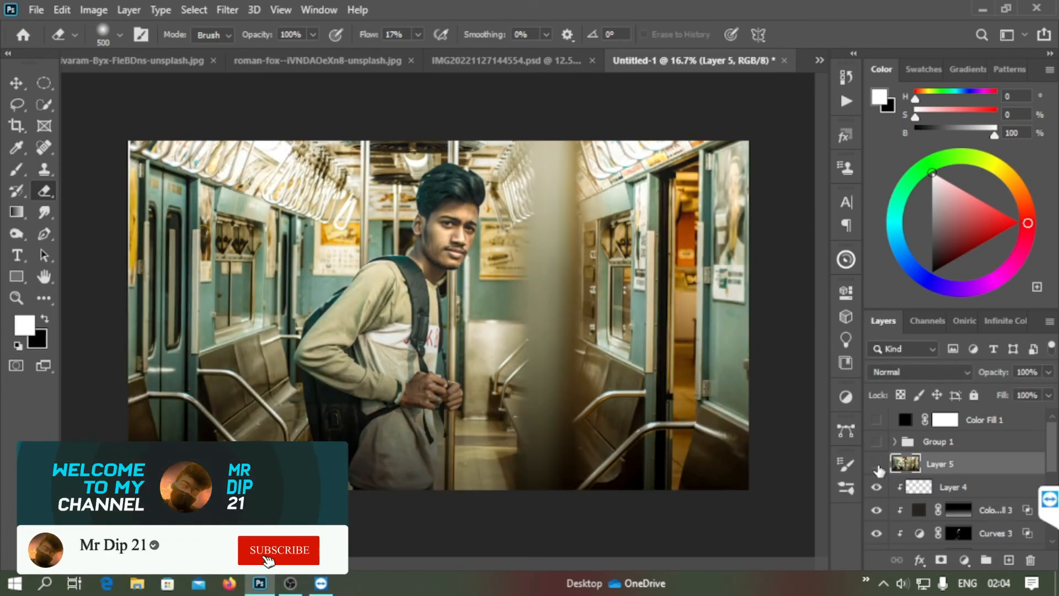
click(876, 464)
click(876, 464)
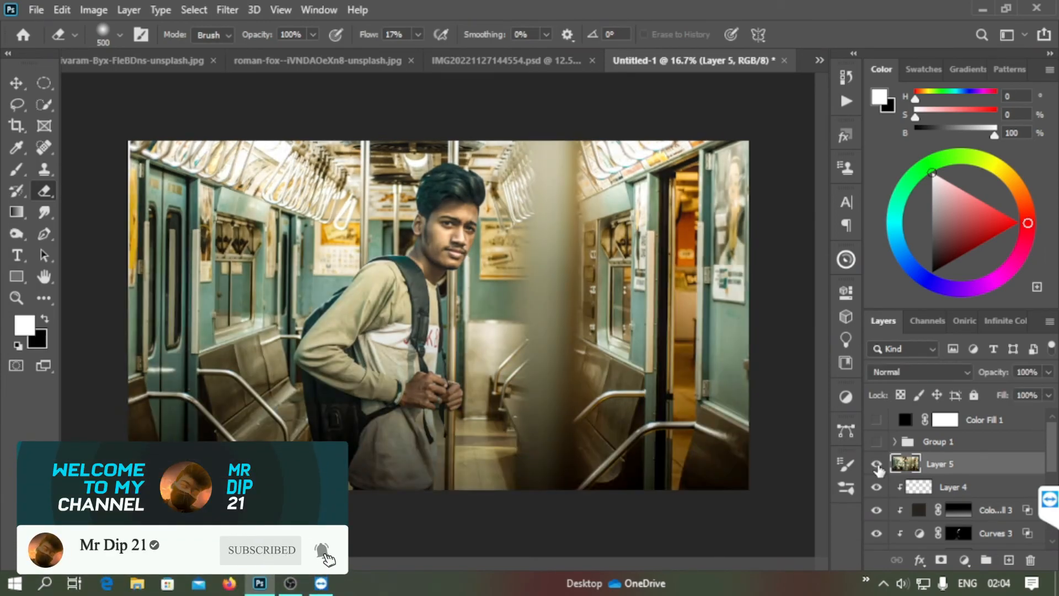